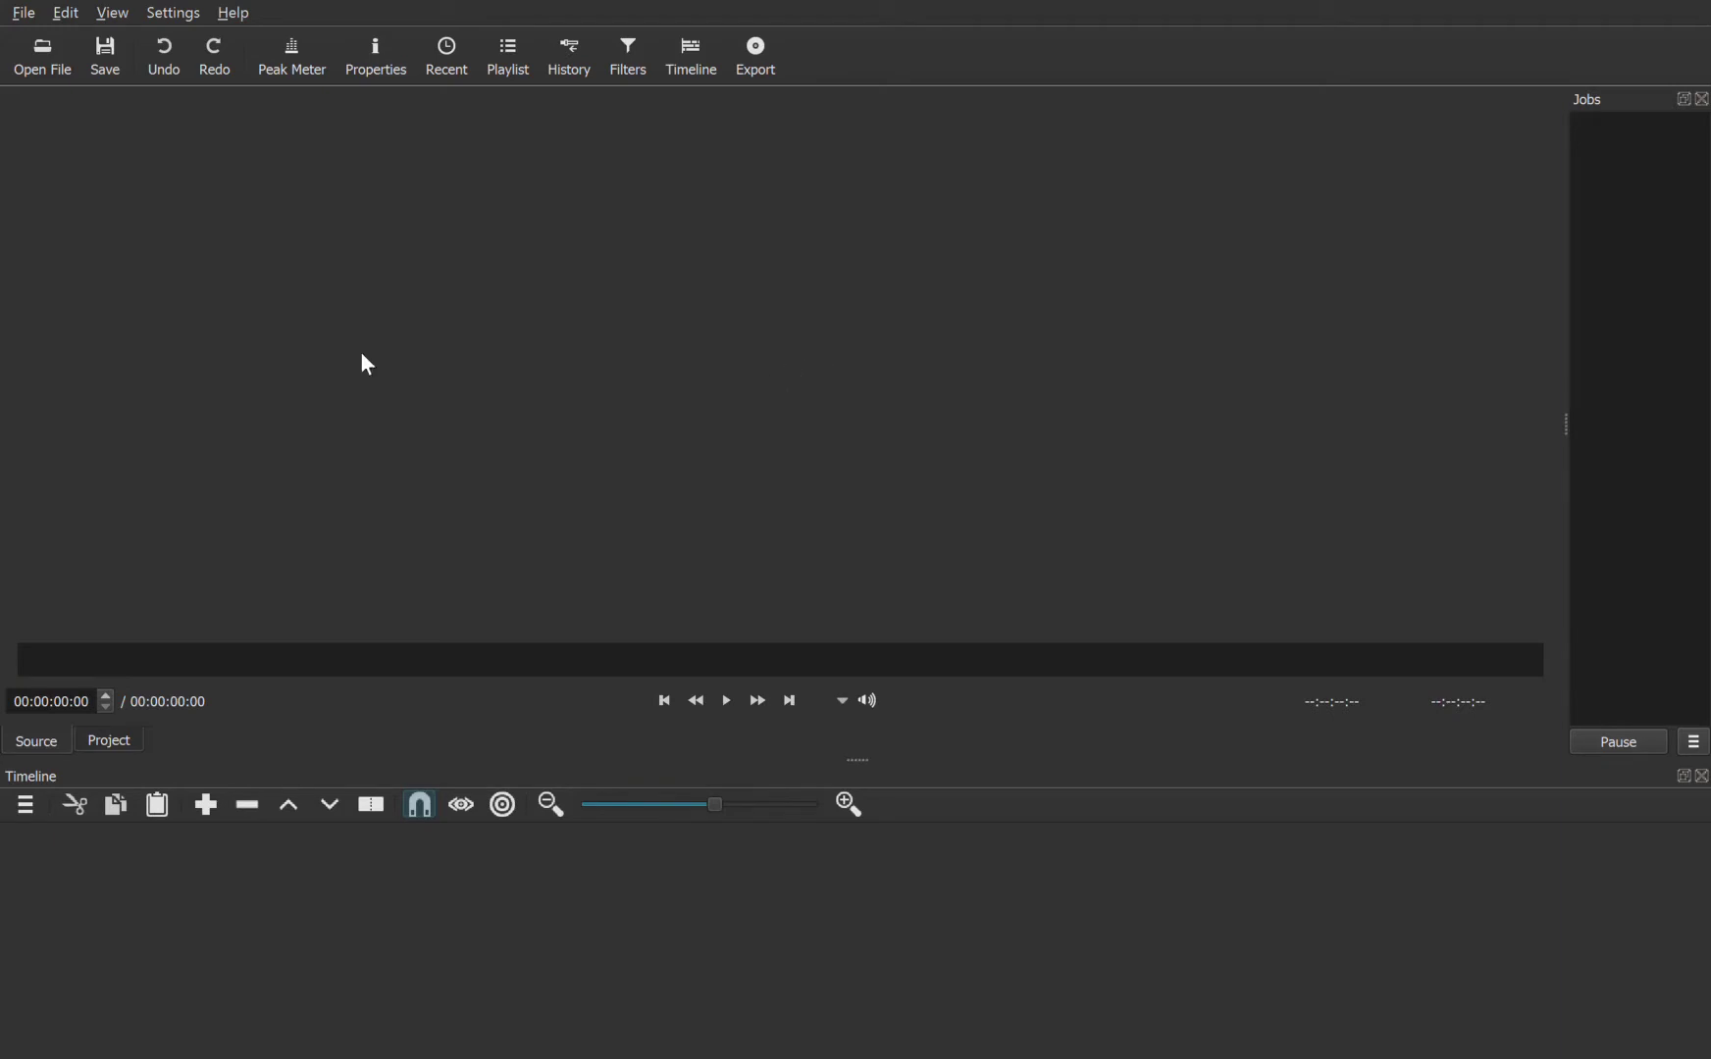
- Put the SUPERHOTline Miami gameplay mp4 on V1, rewind, and add a second video track
{"action": "left_click", "coordinate": [45, 67]}
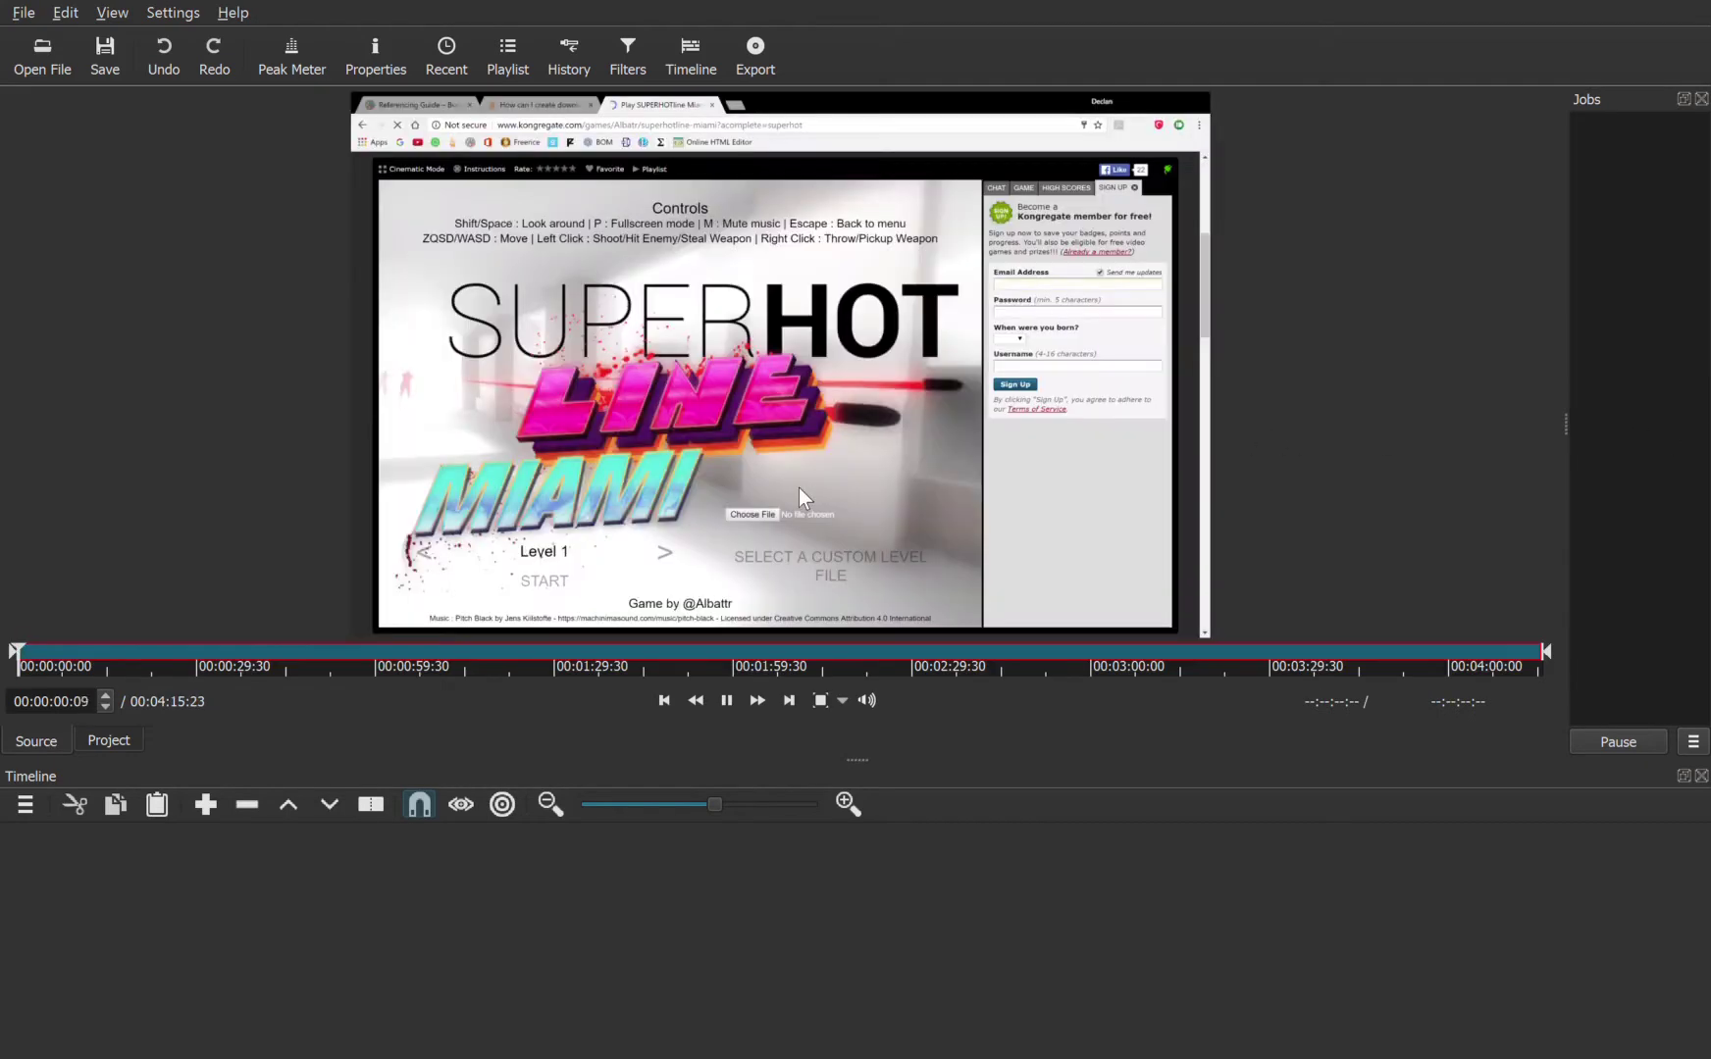
{"action": "left_click", "coordinate": [724, 703]}
{"action": "mouse_move", "coordinate": [753, 378]}
{"action": "left_mouse_down"}
{"action": "mouse_move", "coordinate": [221, 916]}
{"action": "mouse_move", "coordinate": [206, 899]}
{"action": "left_mouse_up"}
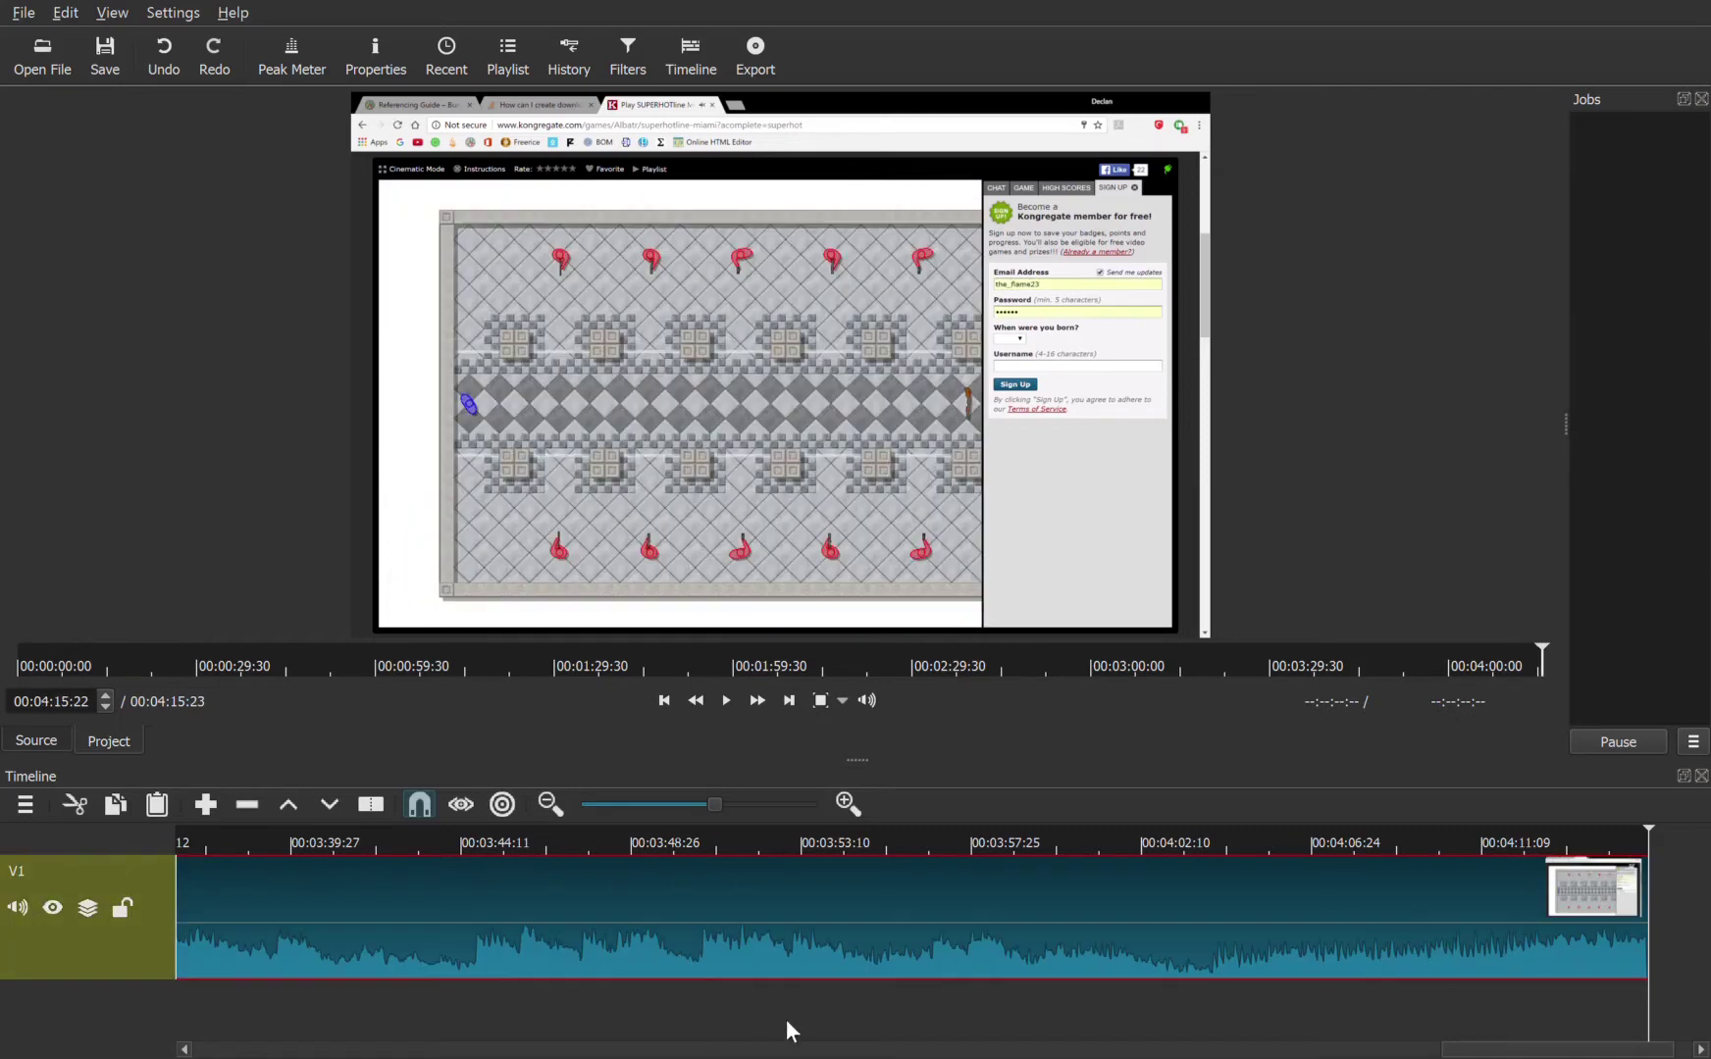
{"action": "left_click_drag", "start_coordinate": [1483, 1055], "coordinate": [247, 1053]}
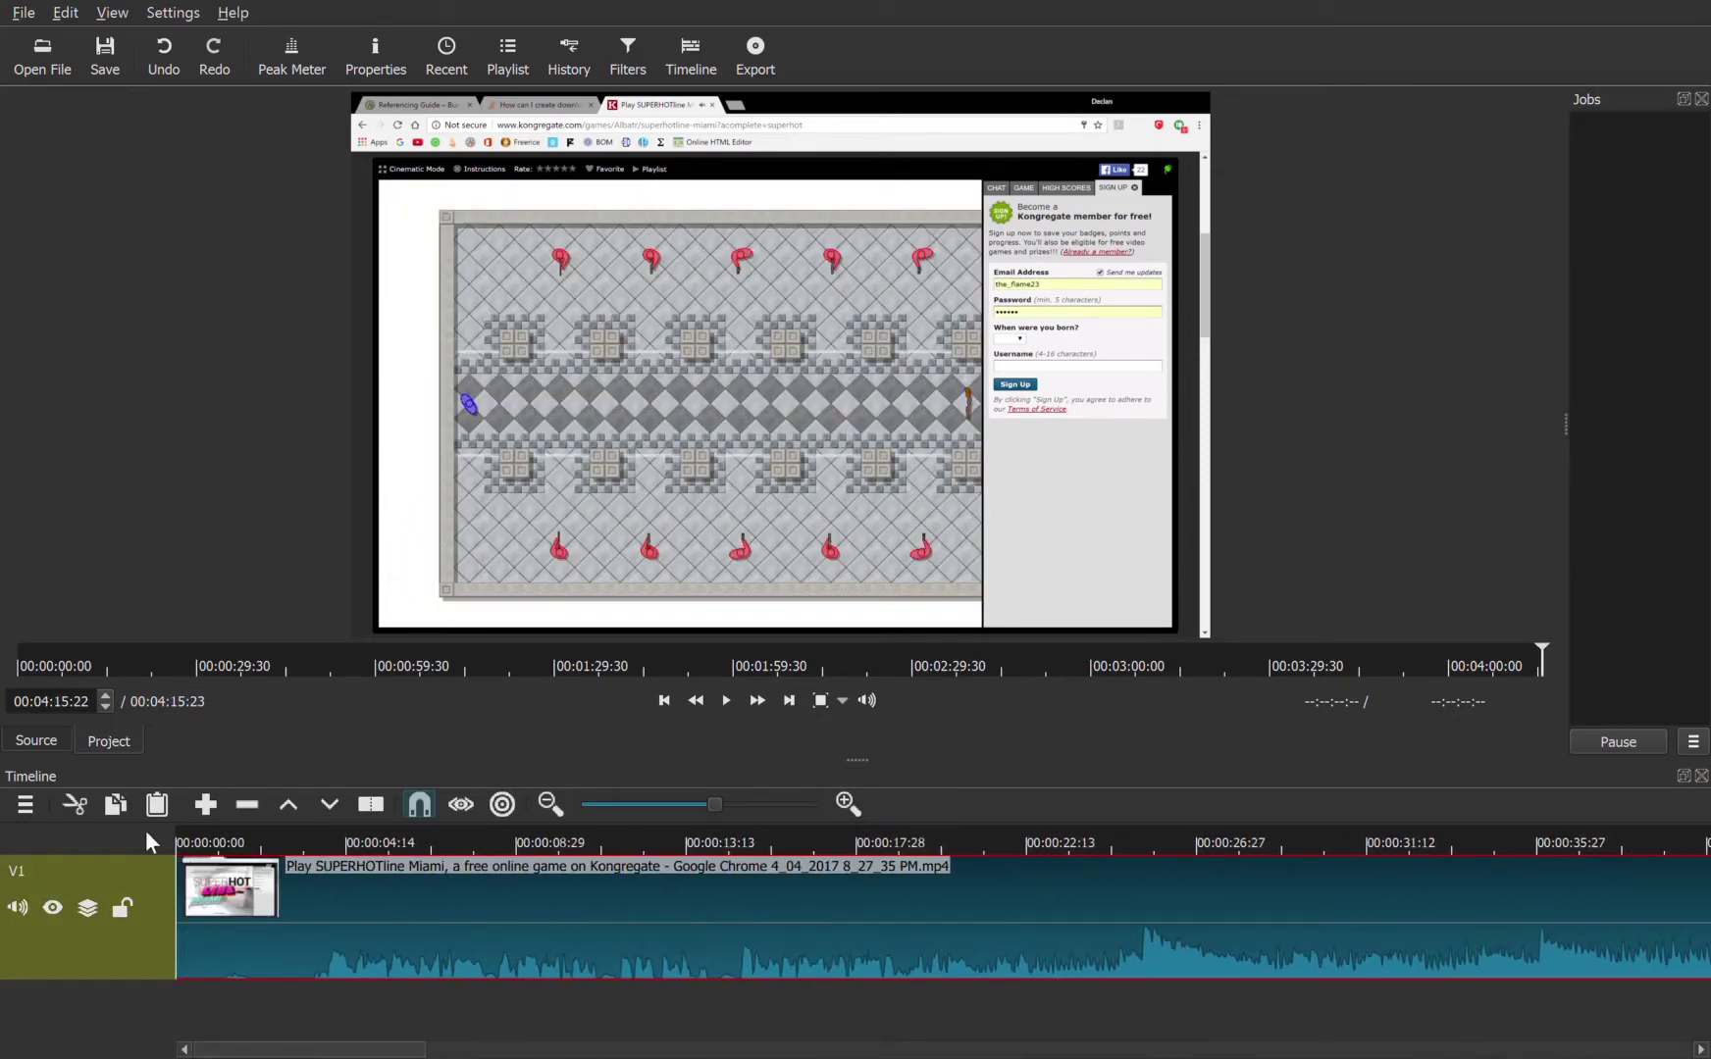
{"action": "left_click", "coordinate": [178, 843]}
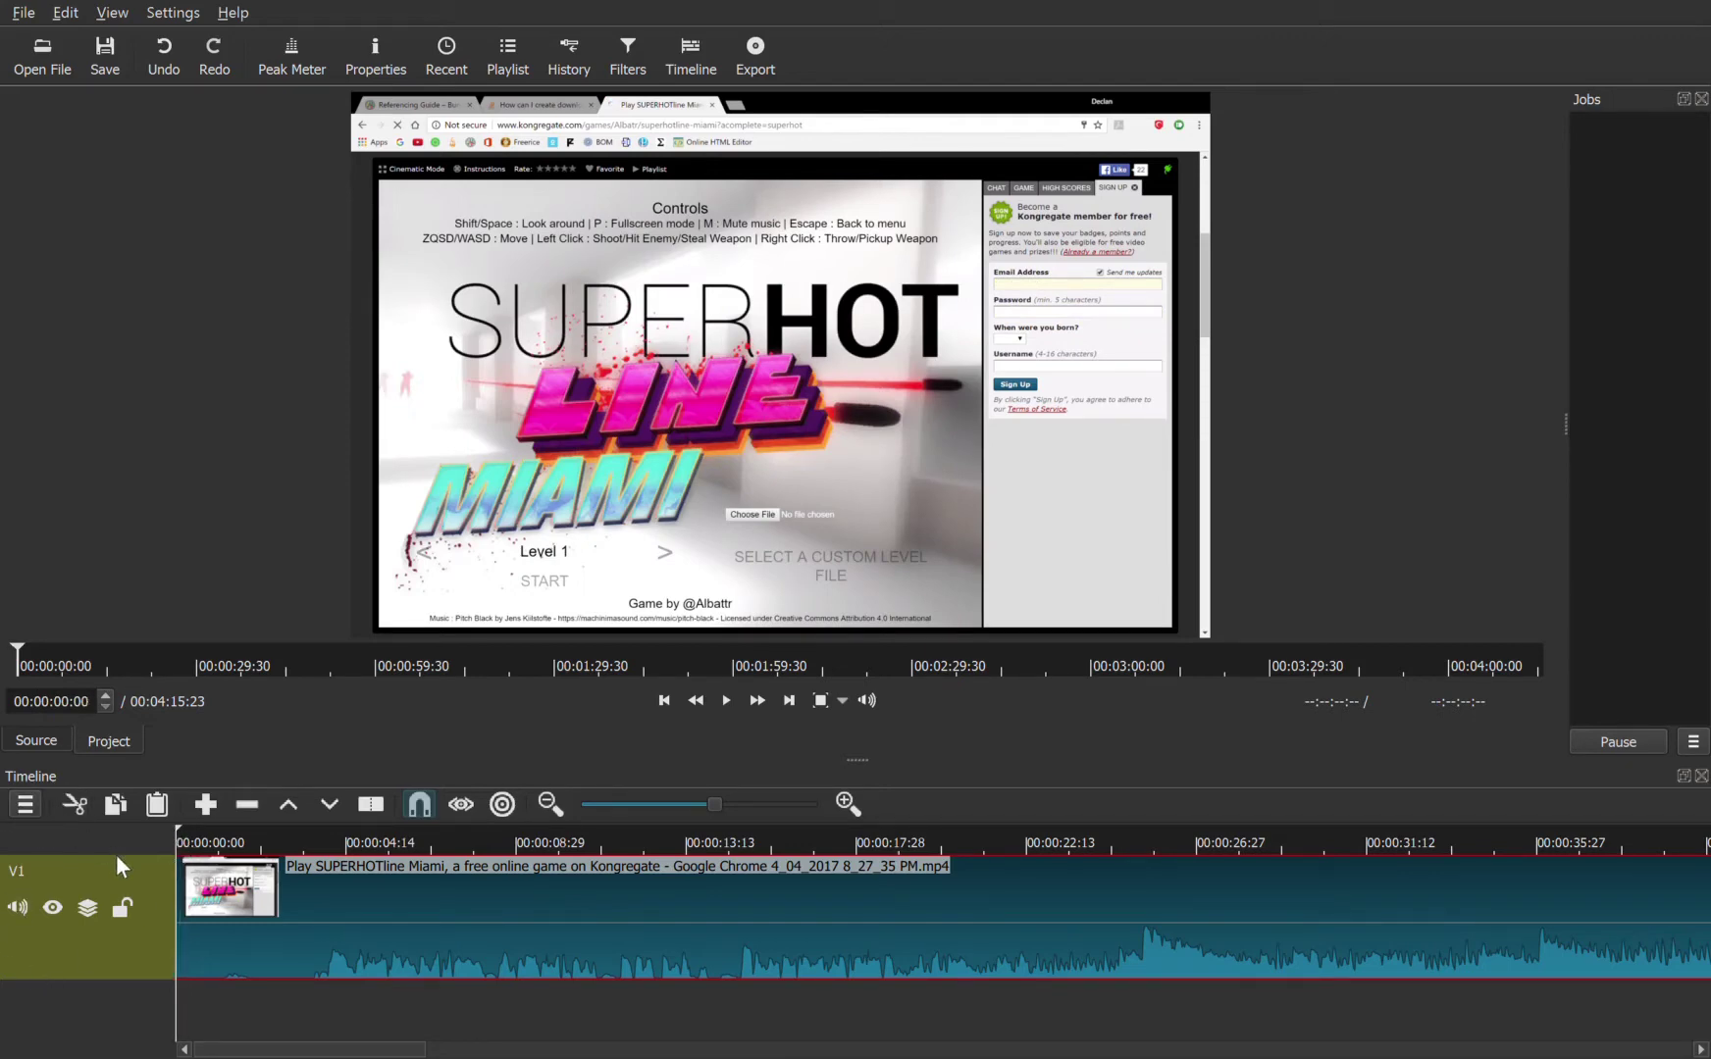
{"action": "key", "text": "ctrl+i"}
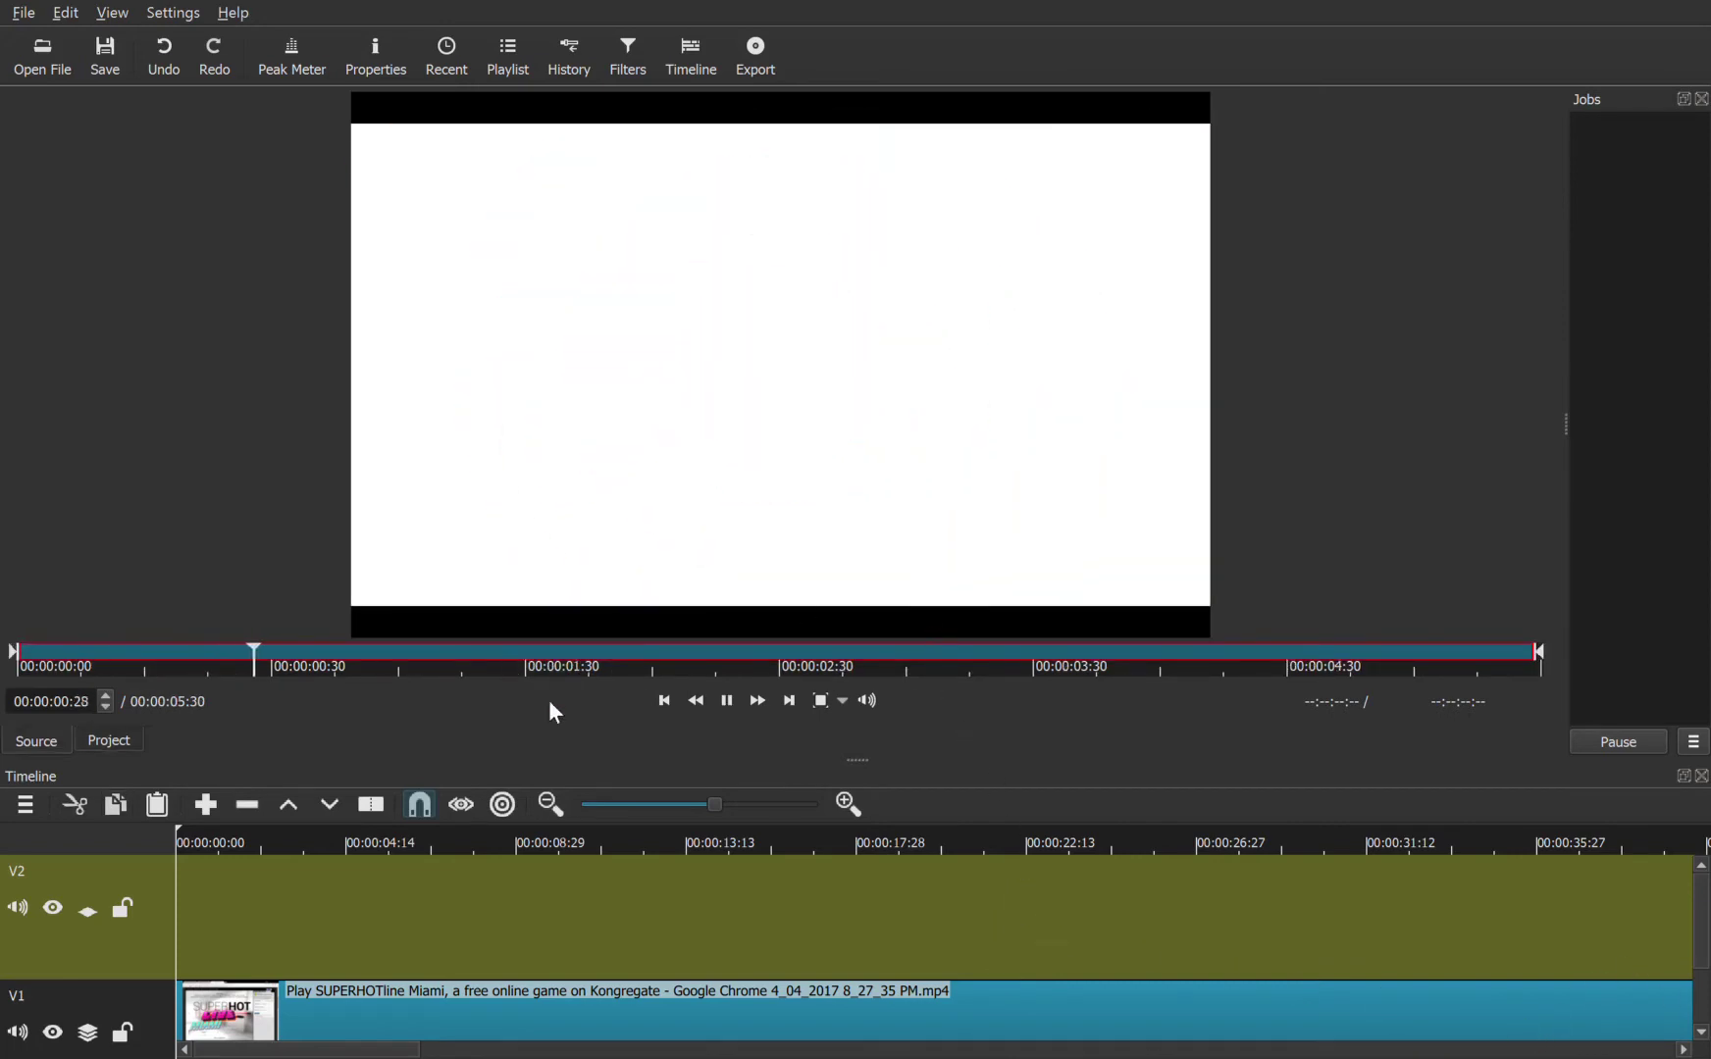
- Place my intro.mkv at 0 on V2 and move the gameplay clip to 00:00:04:14
{"action": "left_click", "coordinate": [716, 699]}
{"action": "mouse_move", "coordinate": [753, 478]}
{"action": "left_mouse_down"}
{"action": "mouse_move", "coordinate": [250, 905]}
{"action": "mouse_move", "coordinate": [184, 896]}
{"action": "left_mouse_up"}
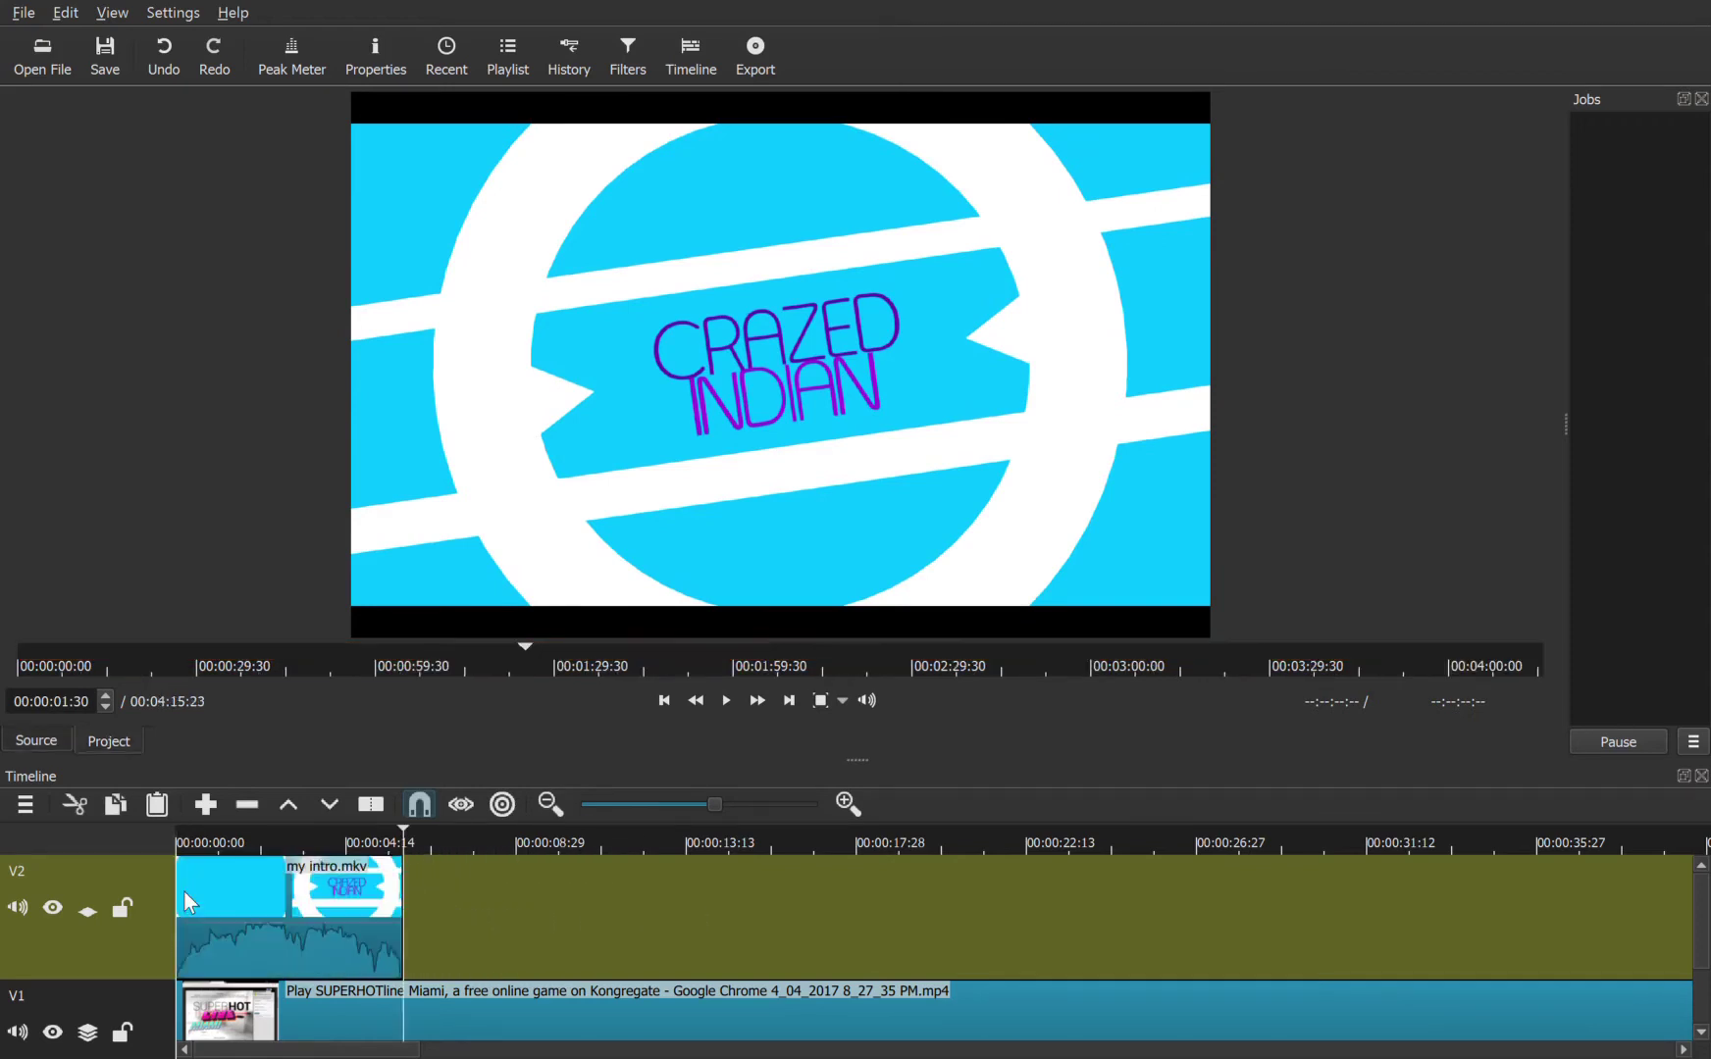
{"action": "scroll", "coordinate": [495, 902], "scroll_direction": "down", "scroll_amount": 2}
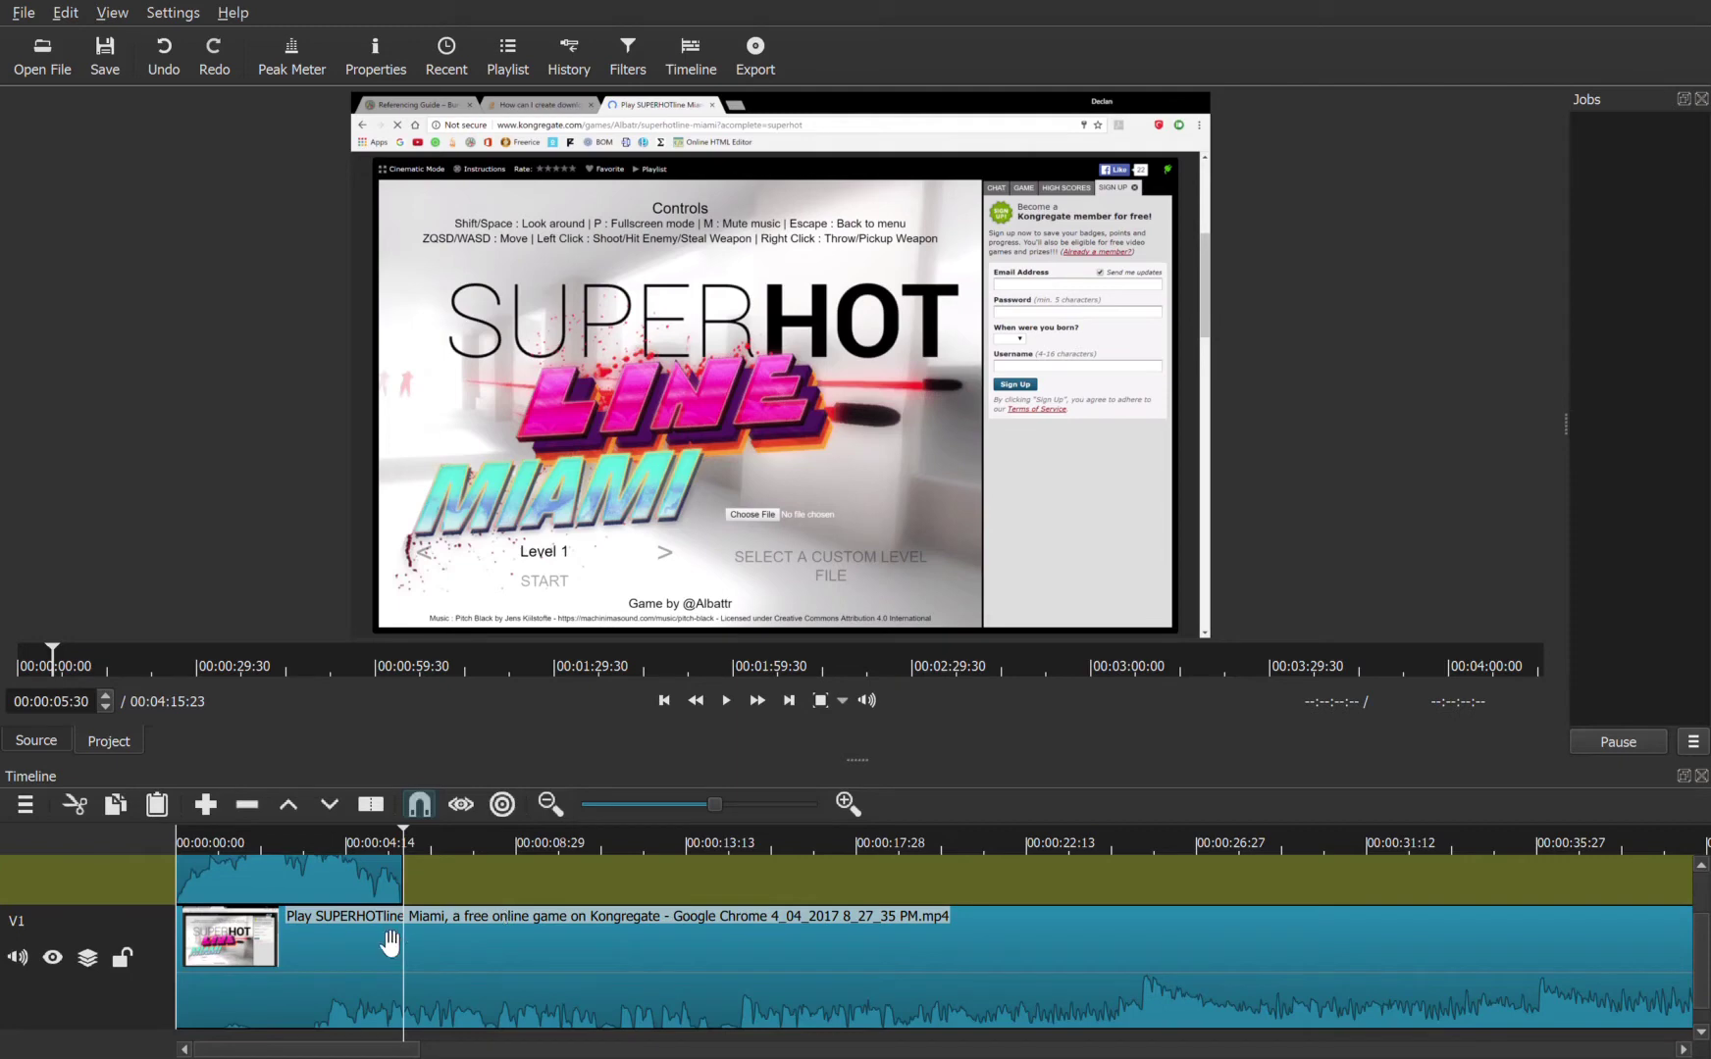
{"action": "left_click_drag", "start_coordinate": [331, 981], "coordinate": [572, 986]}
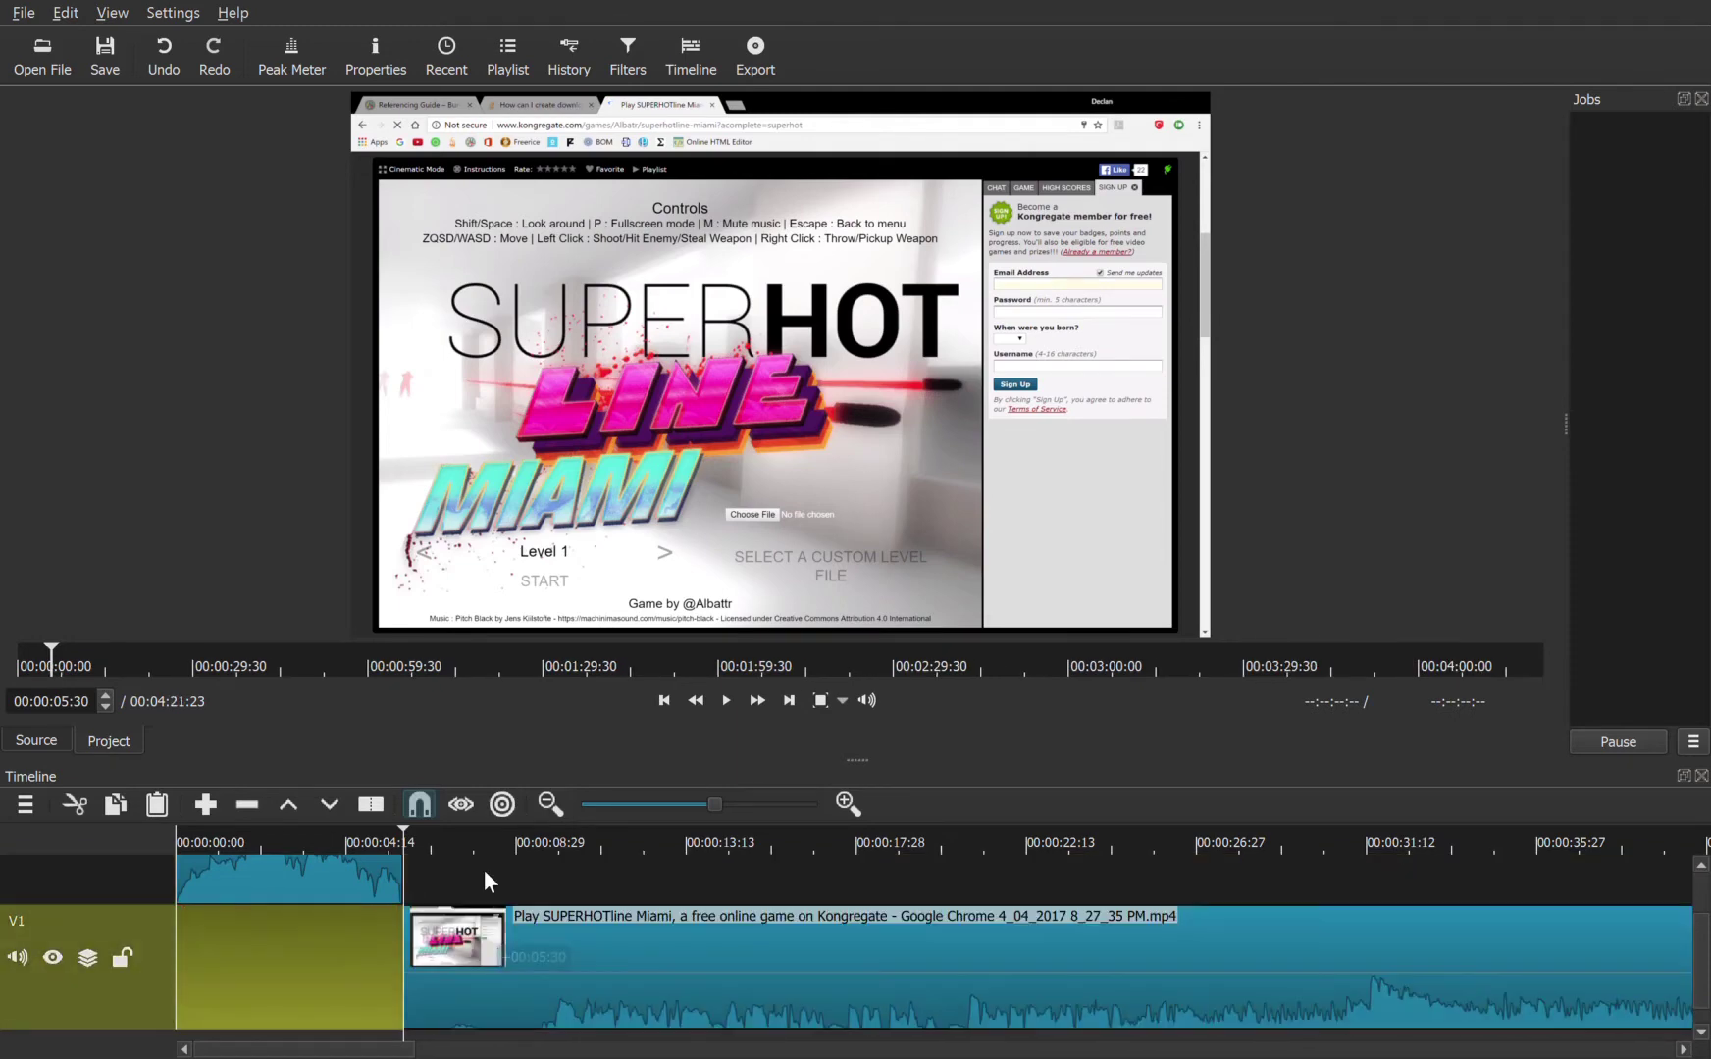
{"action": "scroll", "coordinate": [483, 880], "scroll_direction": "up", "scroll_amount": 2}
- Play the edit from near the start to check the intro, then rewind to 0
{"action": "left_click_drag", "start_coordinate": [405, 834], "coordinate": [159, 840]}
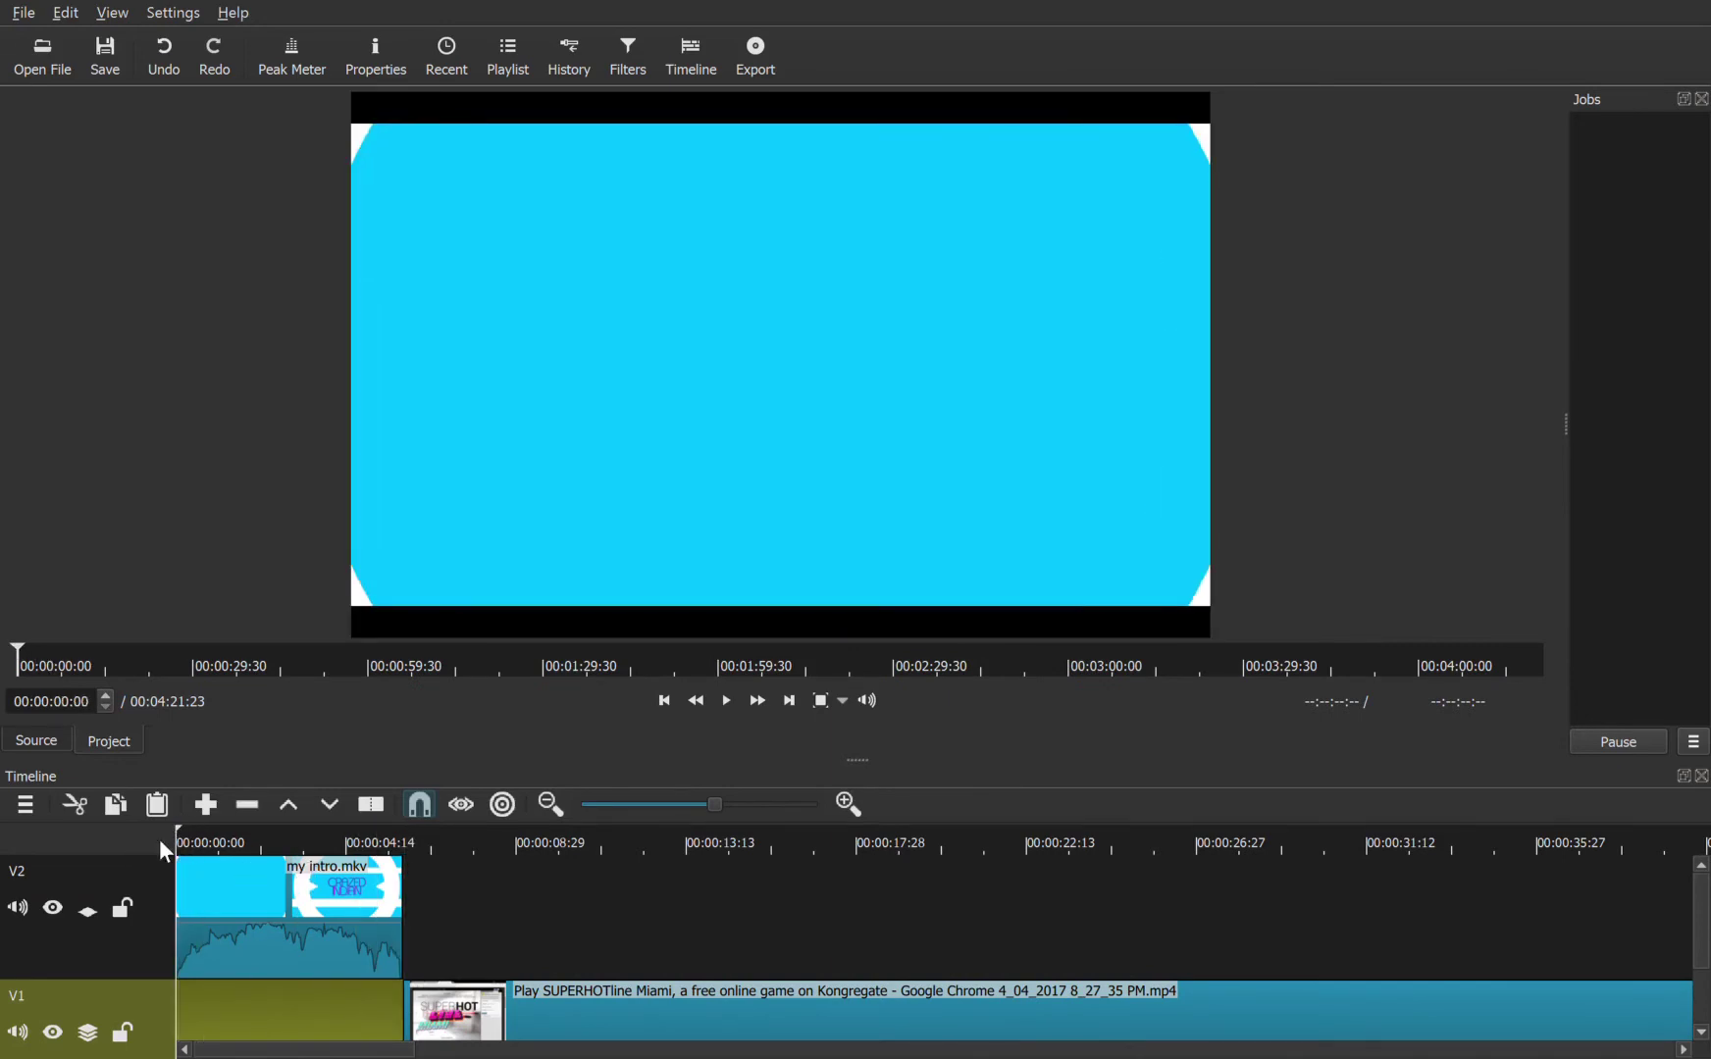
{"action": "left_click", "coordinate": [726, 701]}
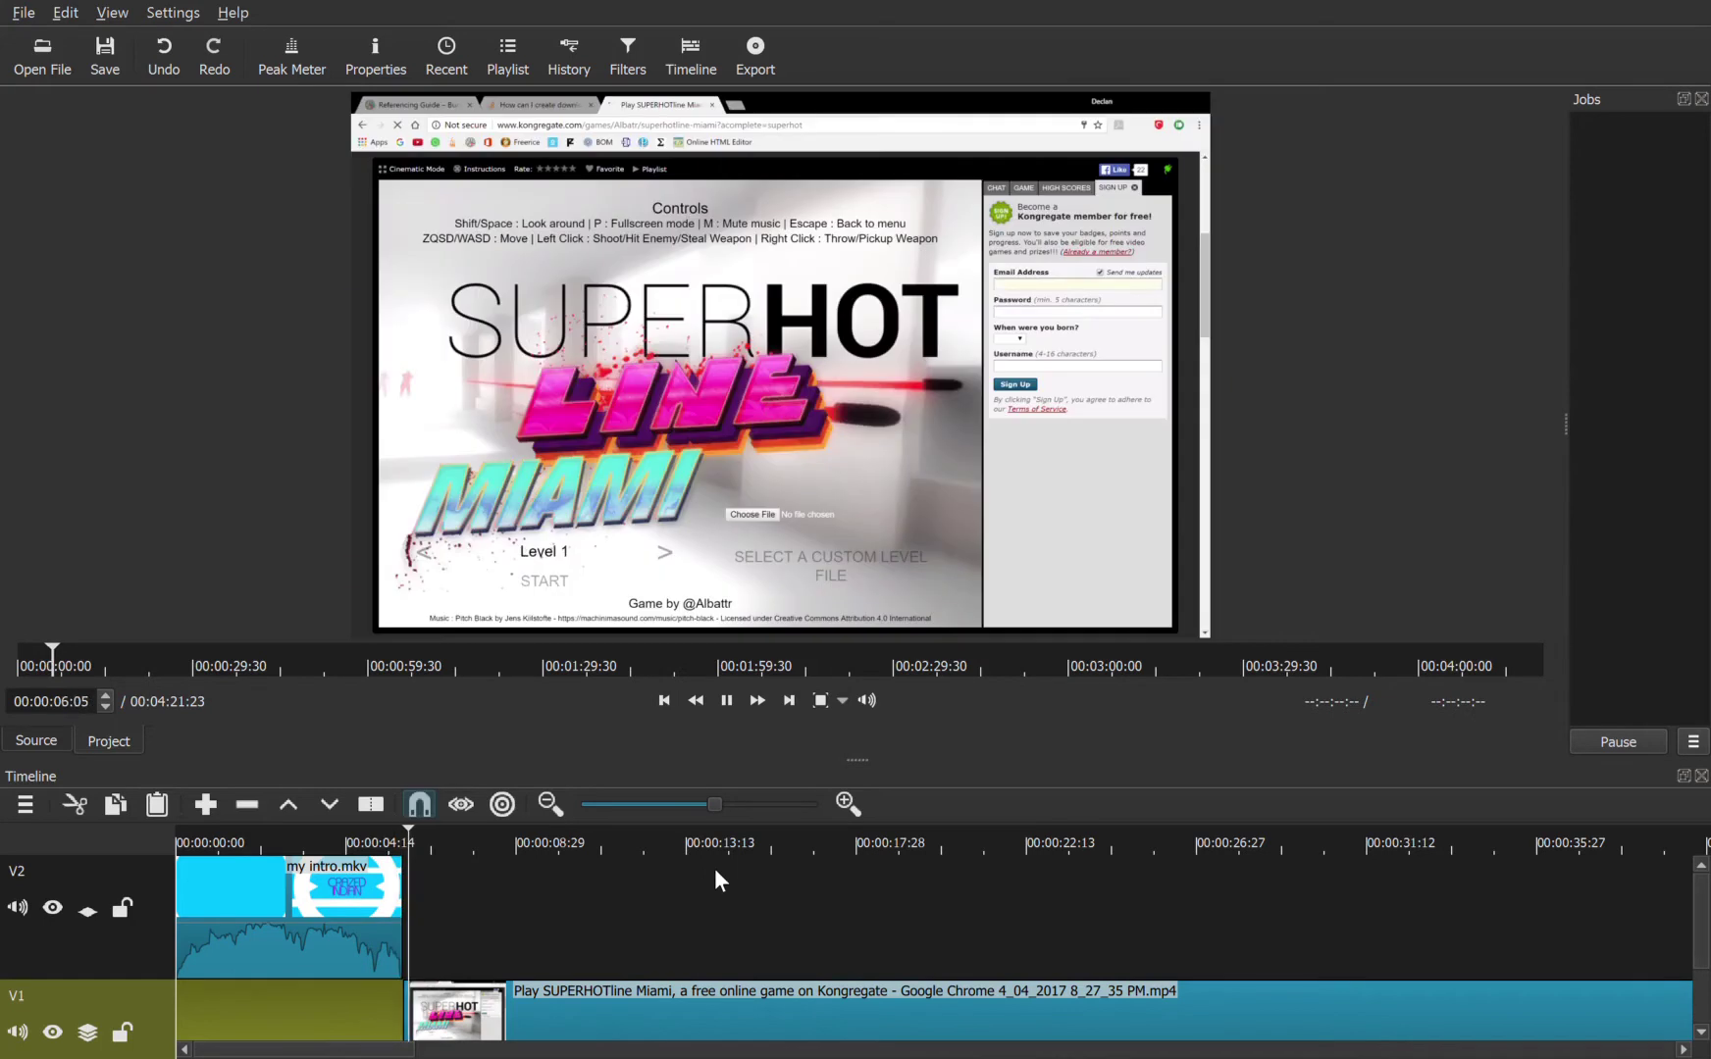
{"action": "left_click", "coordinate": [726, 702]}
{"action": "left_click_drag", "start_coordinate": [488, 825], "coordinate": [3, 807]}
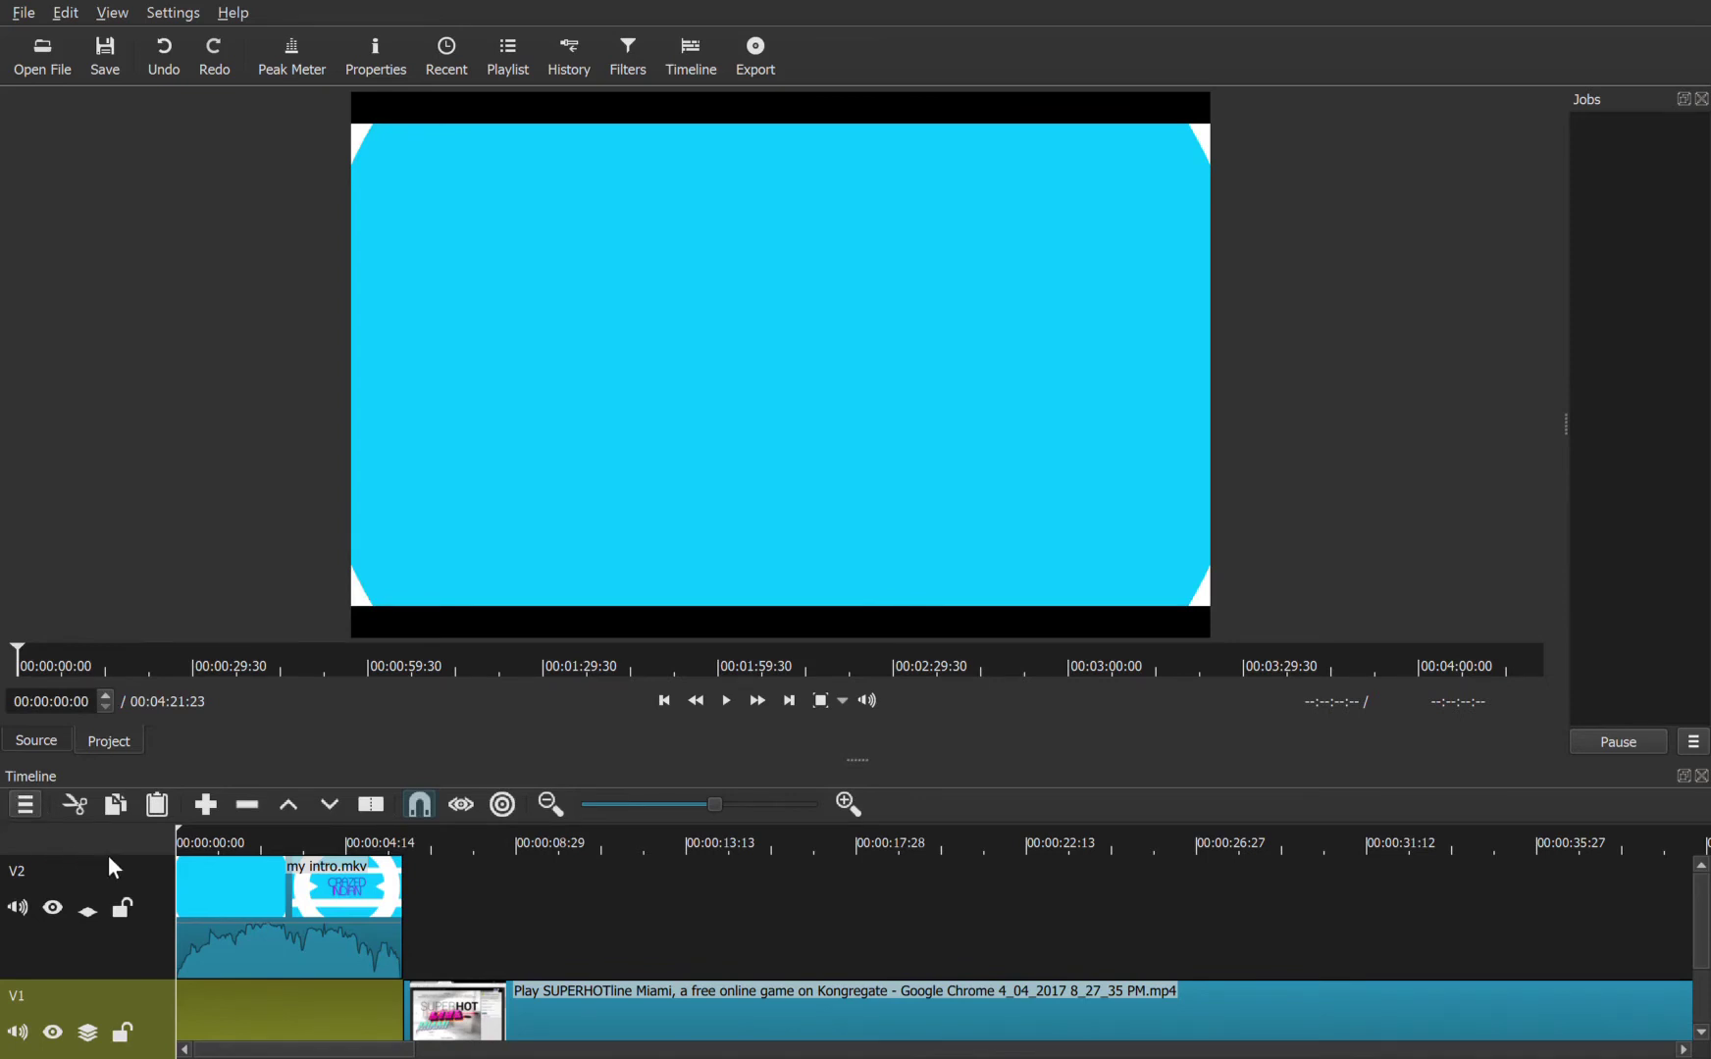
- Add a third video track V3 and drop the Fleeing the Complex recording onto it
{"action": "left_click", "coordinate": [207, 897]}
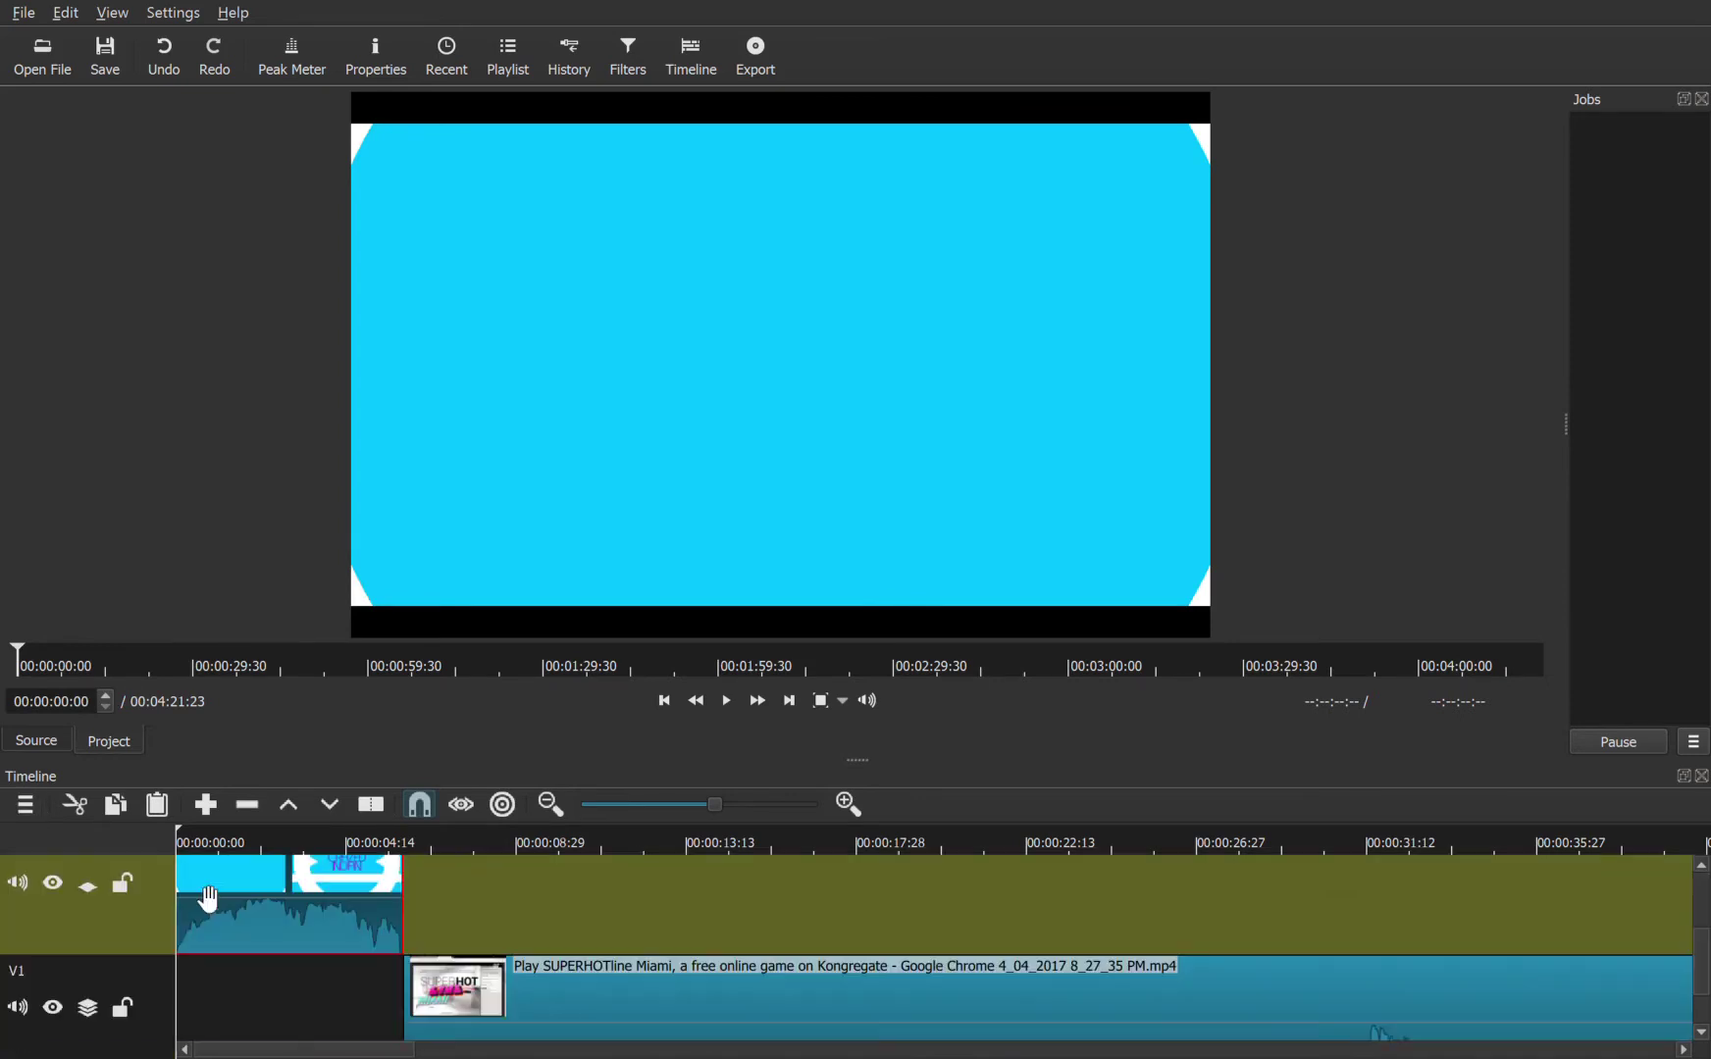
{"action": "key", "text": "ctrl+i"}
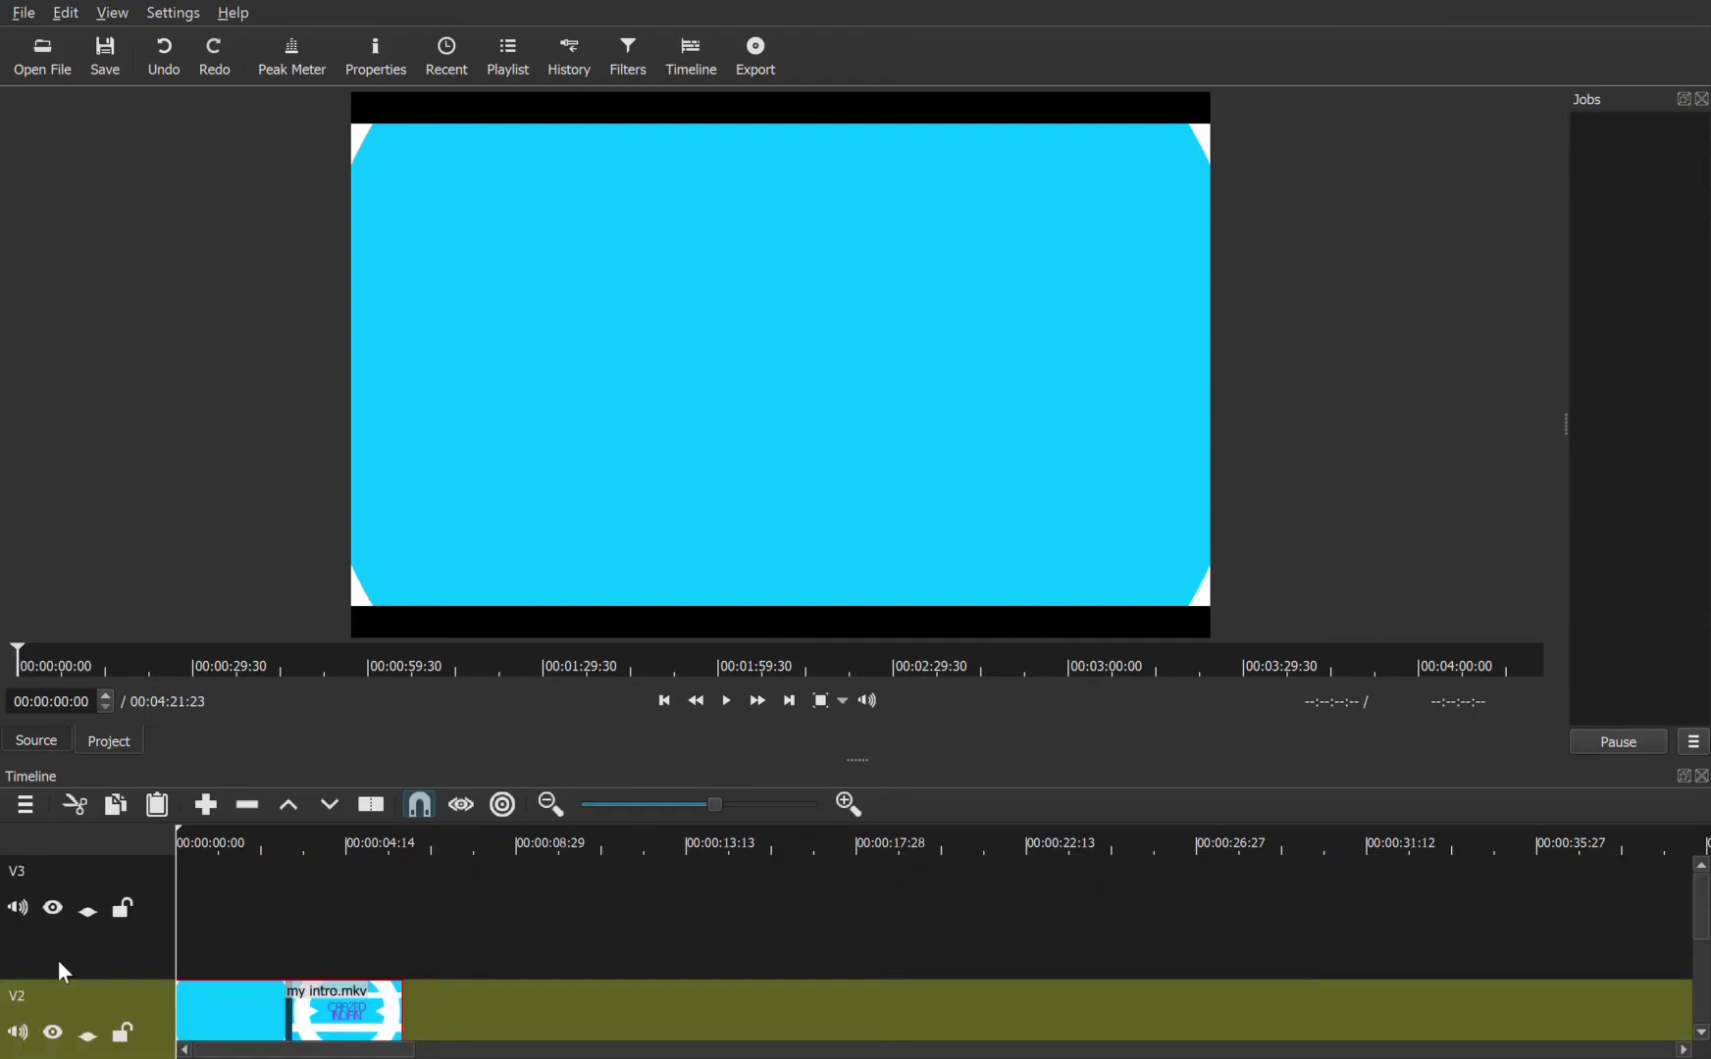
{"action": "left_click", "coordinate": [58, 961]}
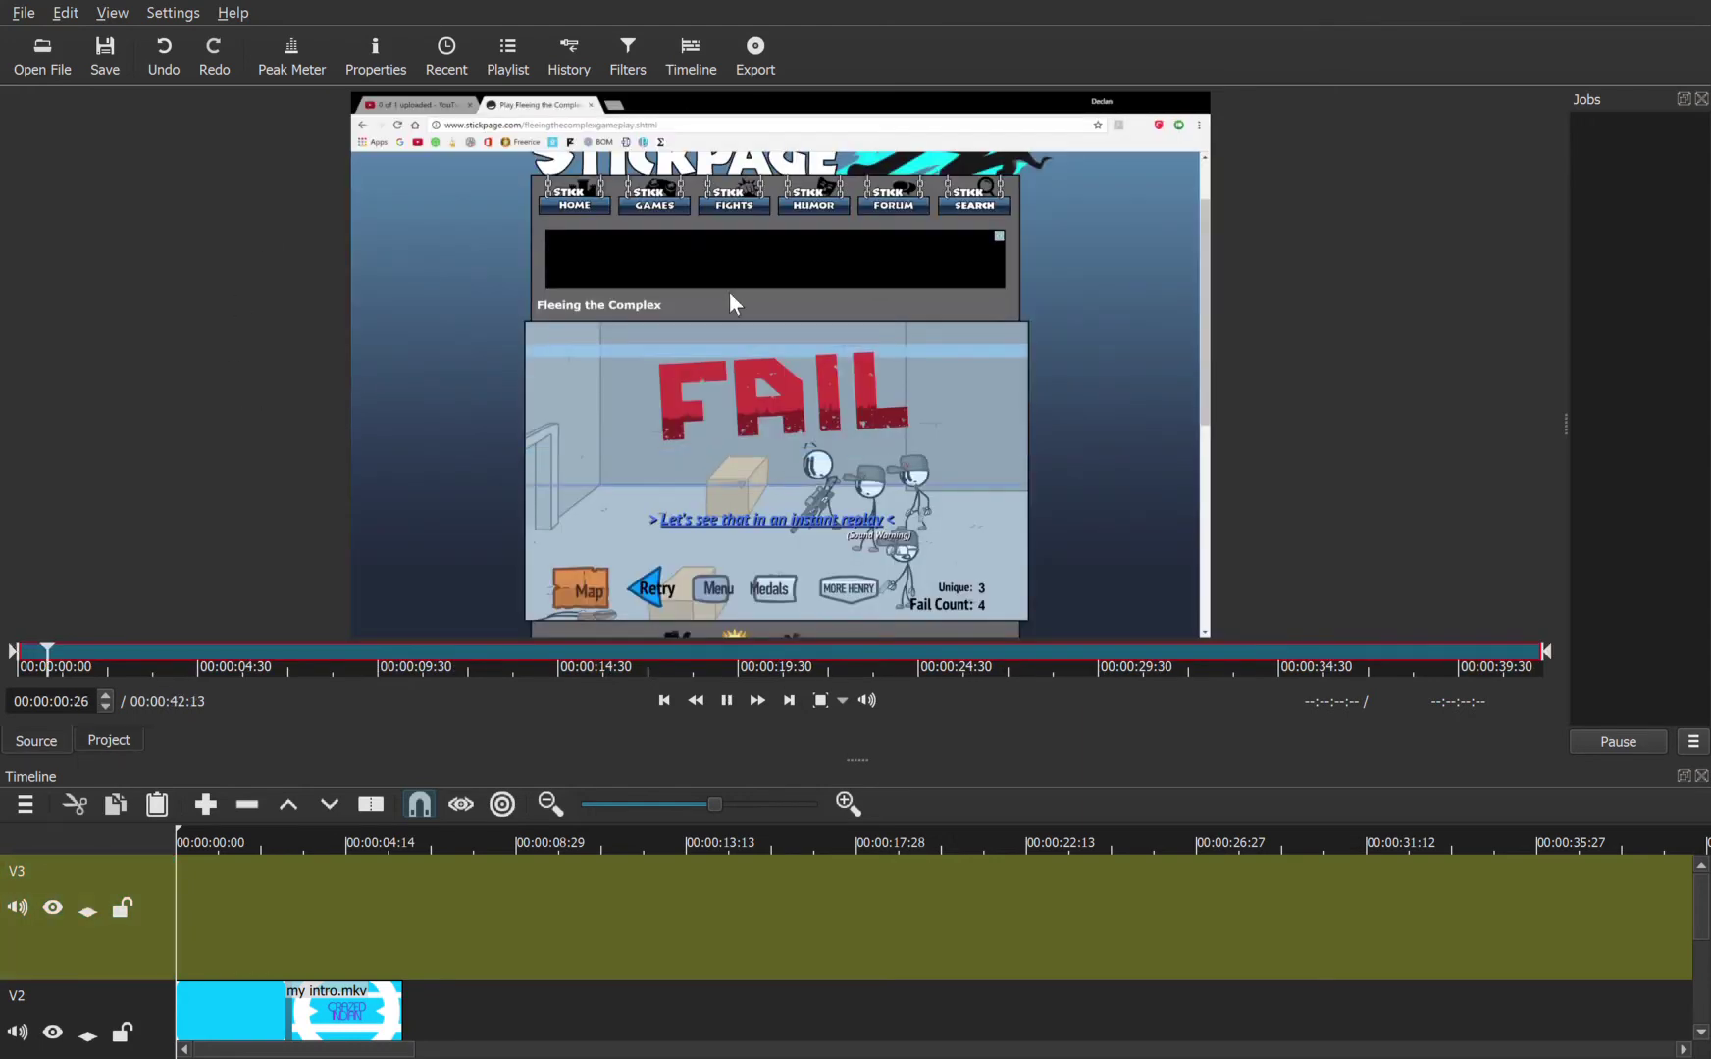
{"action": "mouse_move", "coordinate": [729, 292]}
{"action": "left_mouse_down"}
{"action": "mouse_move", "coordinate": [524, 736]}
{"action": "mouse_move", "coordinate": [368, 913]}
{"action": "left_mouse_up"}
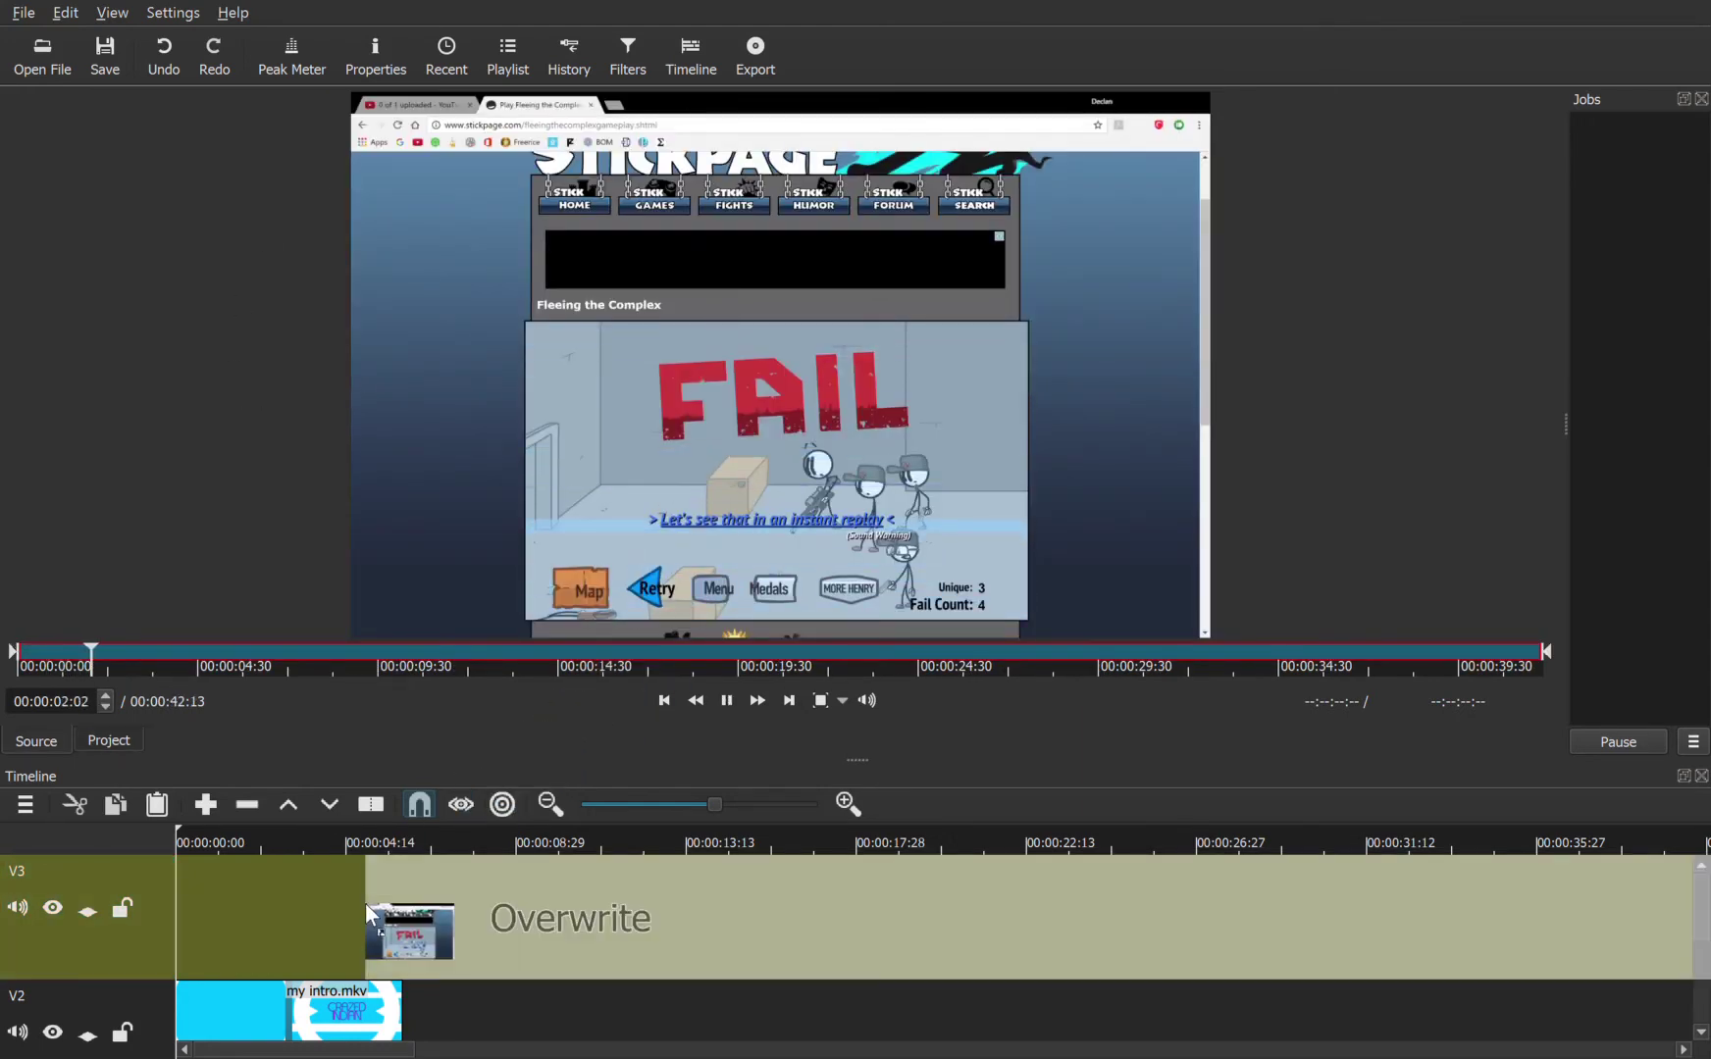
{"action": "left_click_drag", "start_coordinate": [364, 904], "coordinate": [365, 905]}
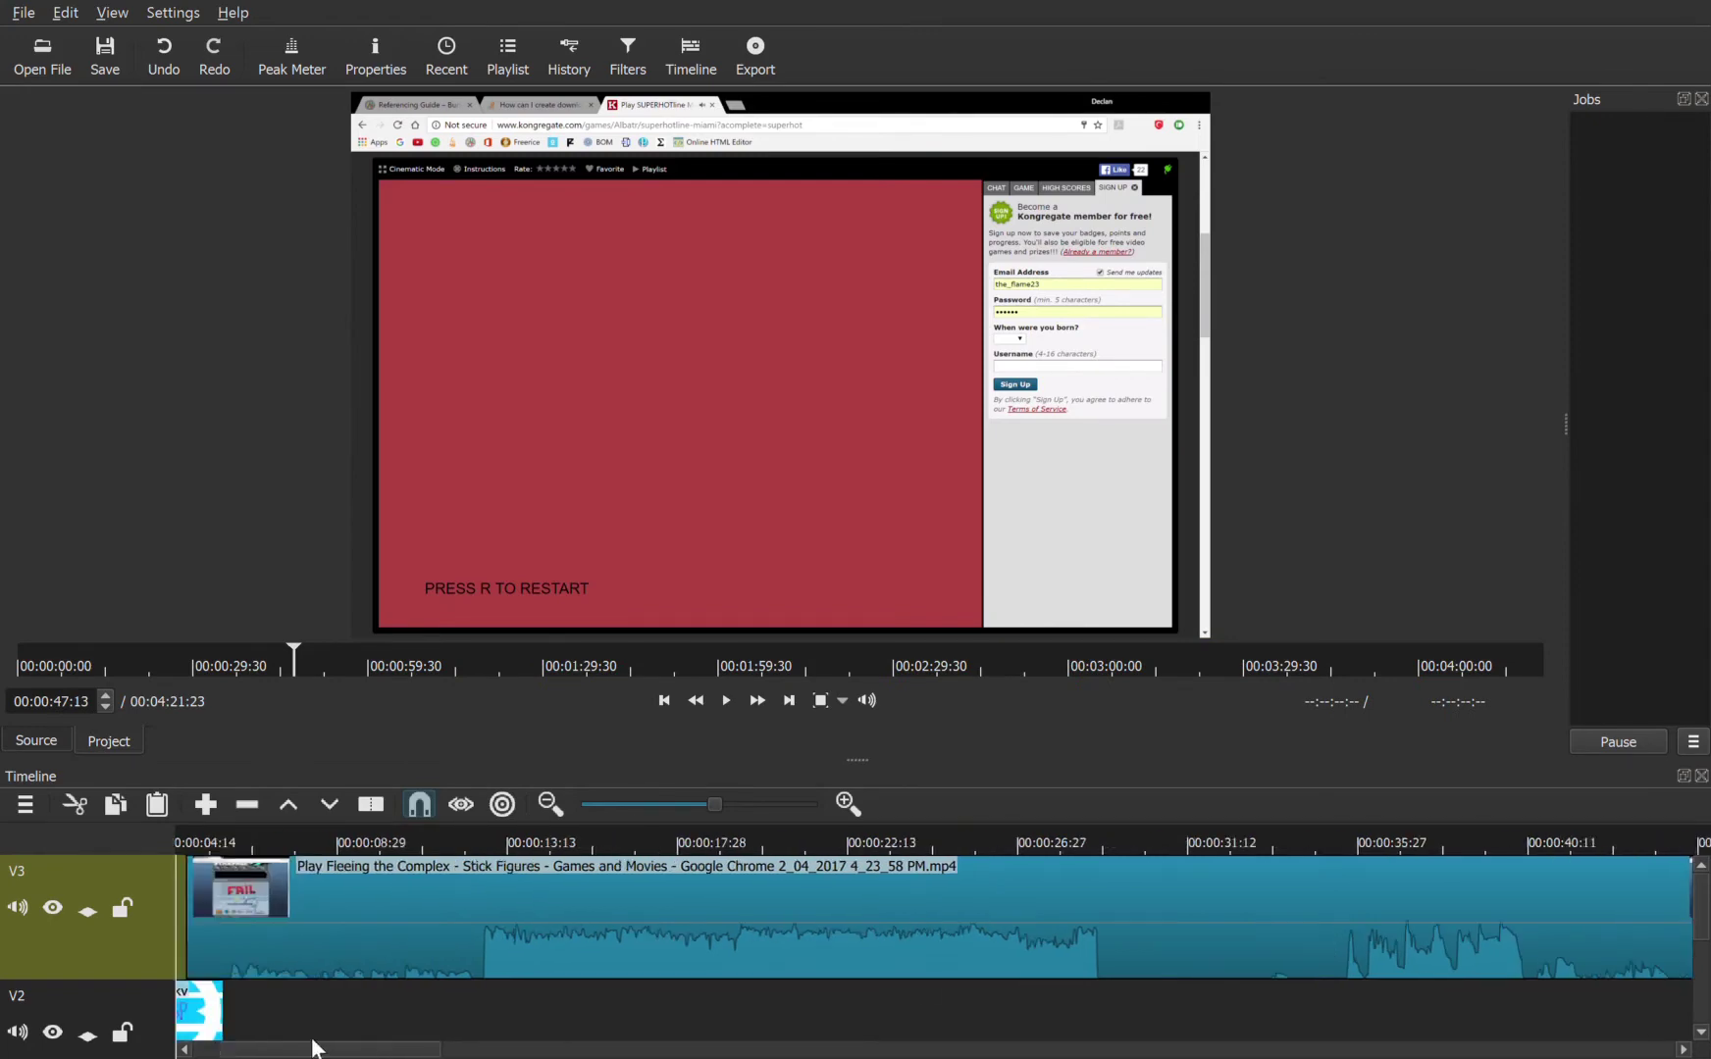
{"action": "left_click_drag", "start_coordinate": [355, 1056], "coordinate": [300, 1051]}
- Slide the V3 facecam clip so it starts at the end of my intro.mkv
{"action": "left_click_drag", "start_coordinate": [331, 923], "coordinate": [106, 907]}
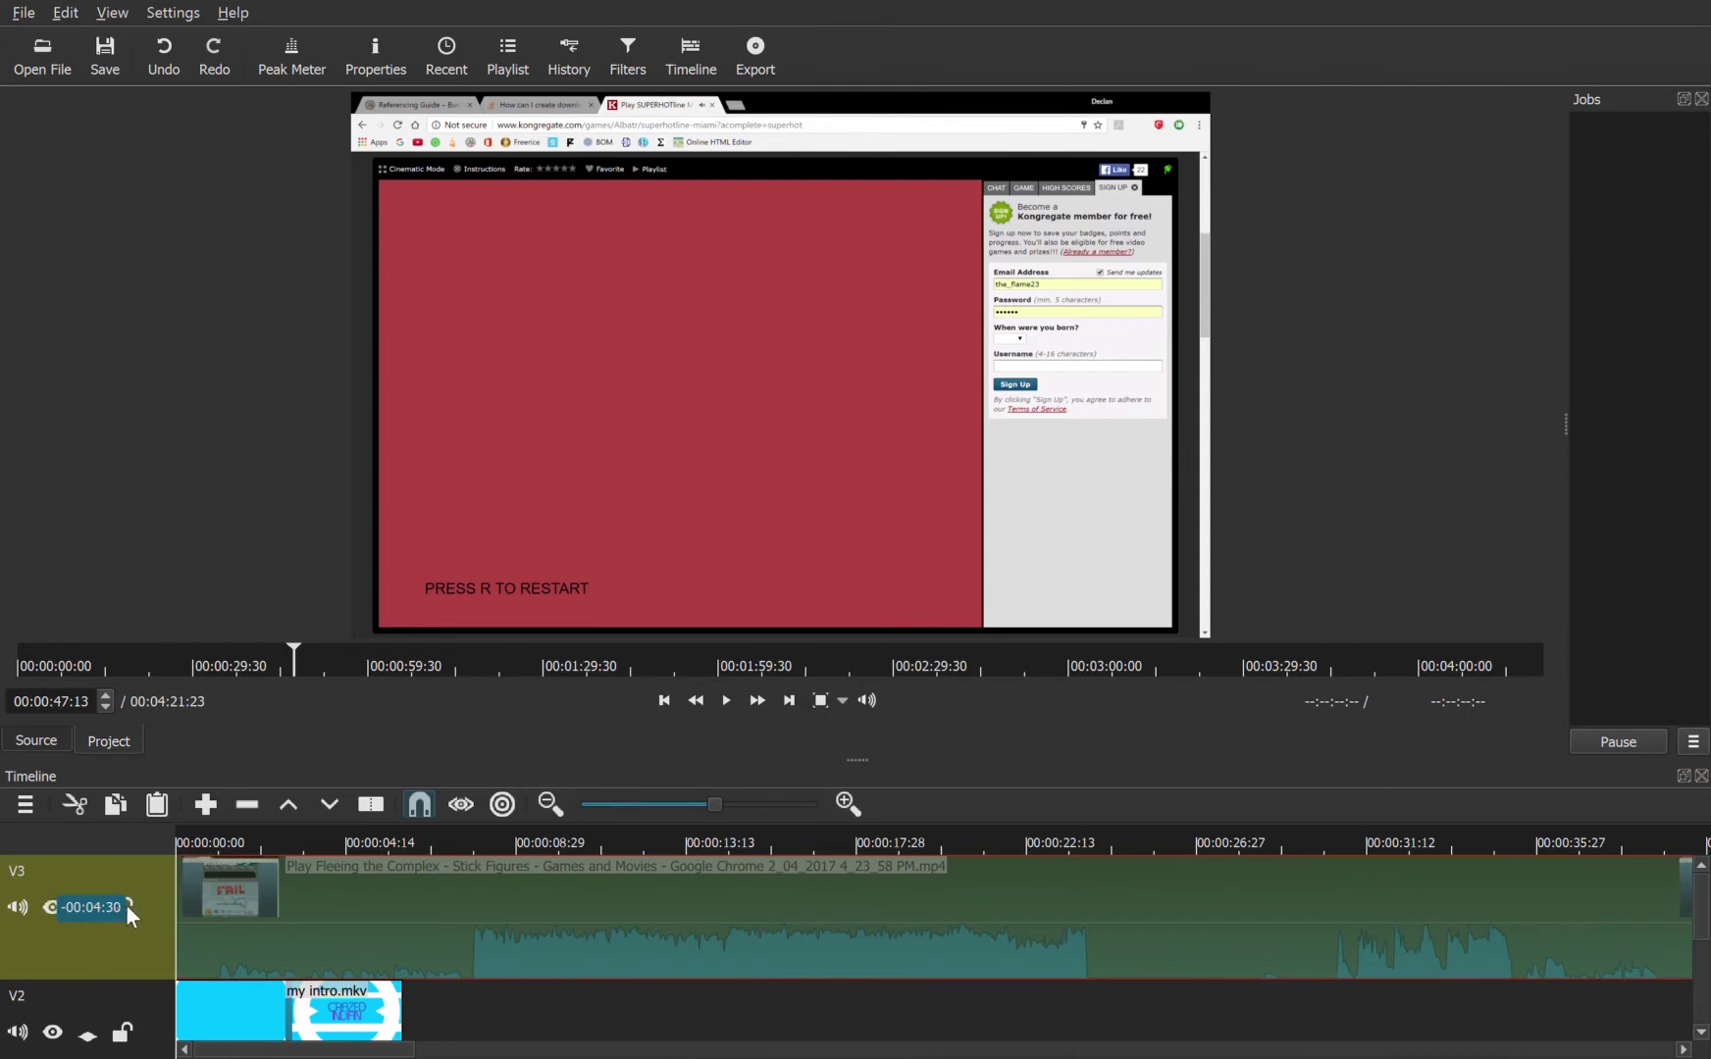
{"action": "mouse_move", "coordinate": [106, 907]}
{"action": "left_mouse_down"}
{"action": "mouse_move", "coordinate": [47, 907]}
{"action": "mouse_move", "coordinate": [99, 883]}
{"action": "left_mouse_up"}
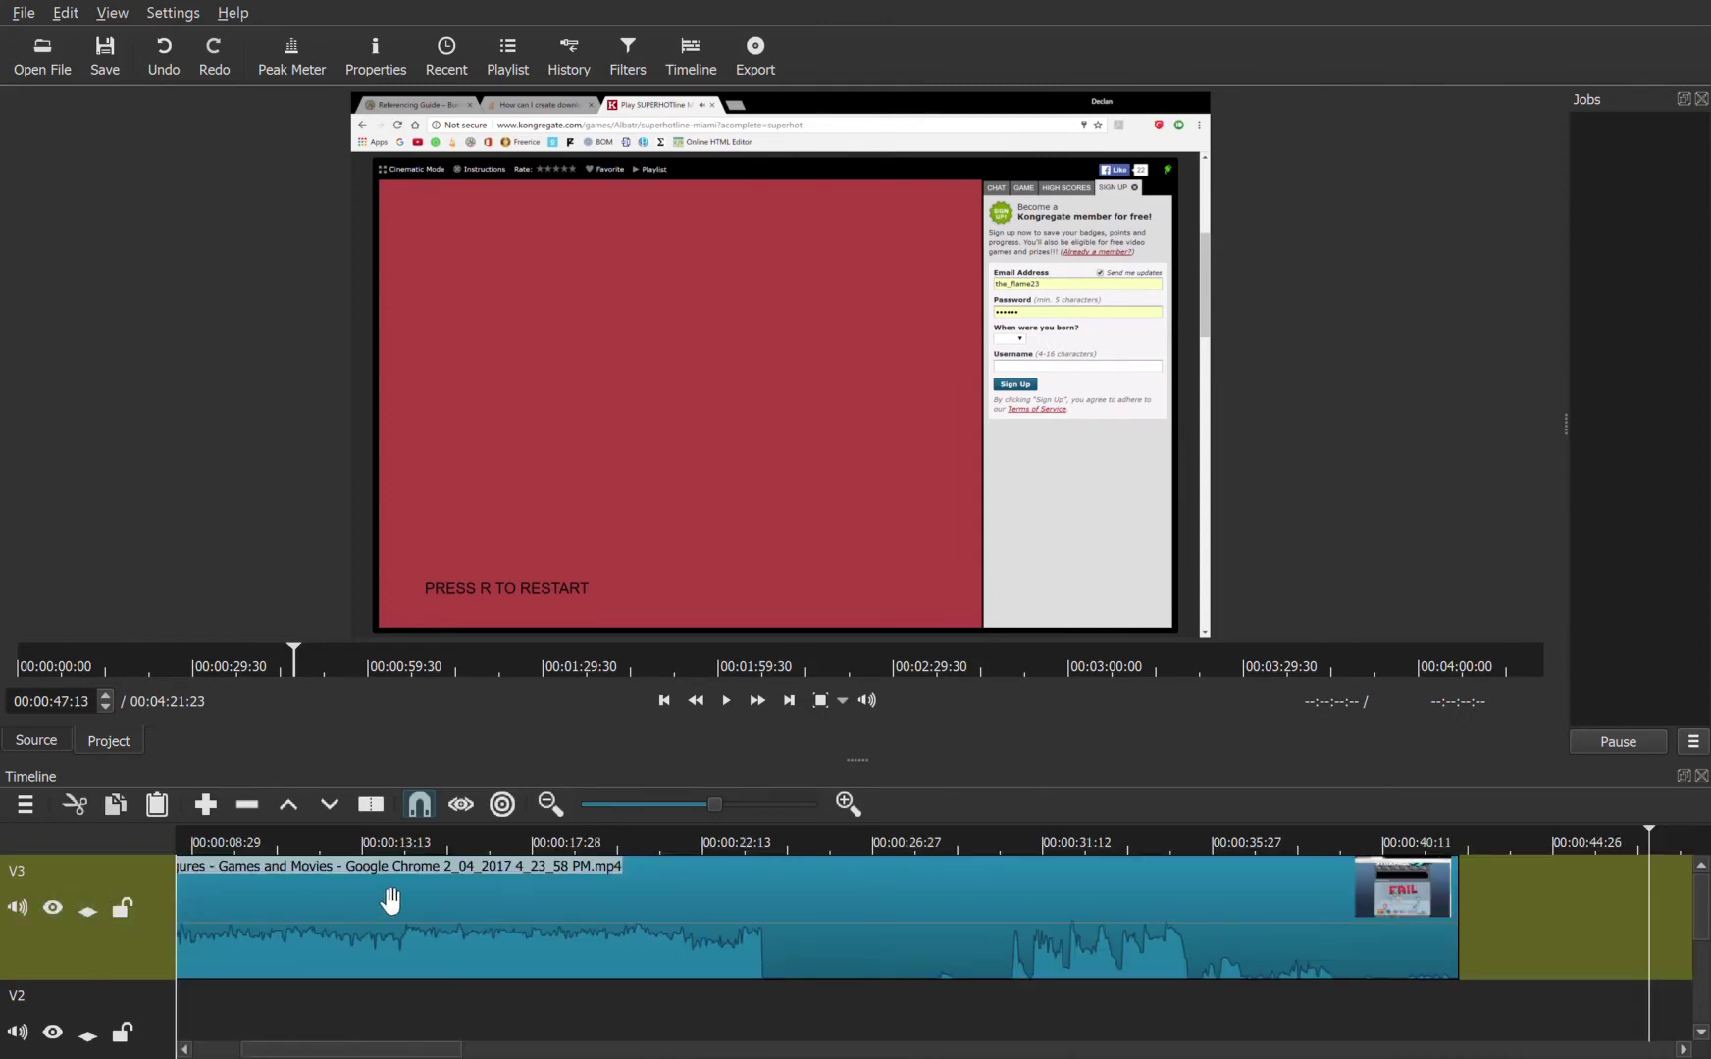
{"action": "scroll", "coordinate": [335, 993], "scroll_direction": "down", "scroll_amount": 2}
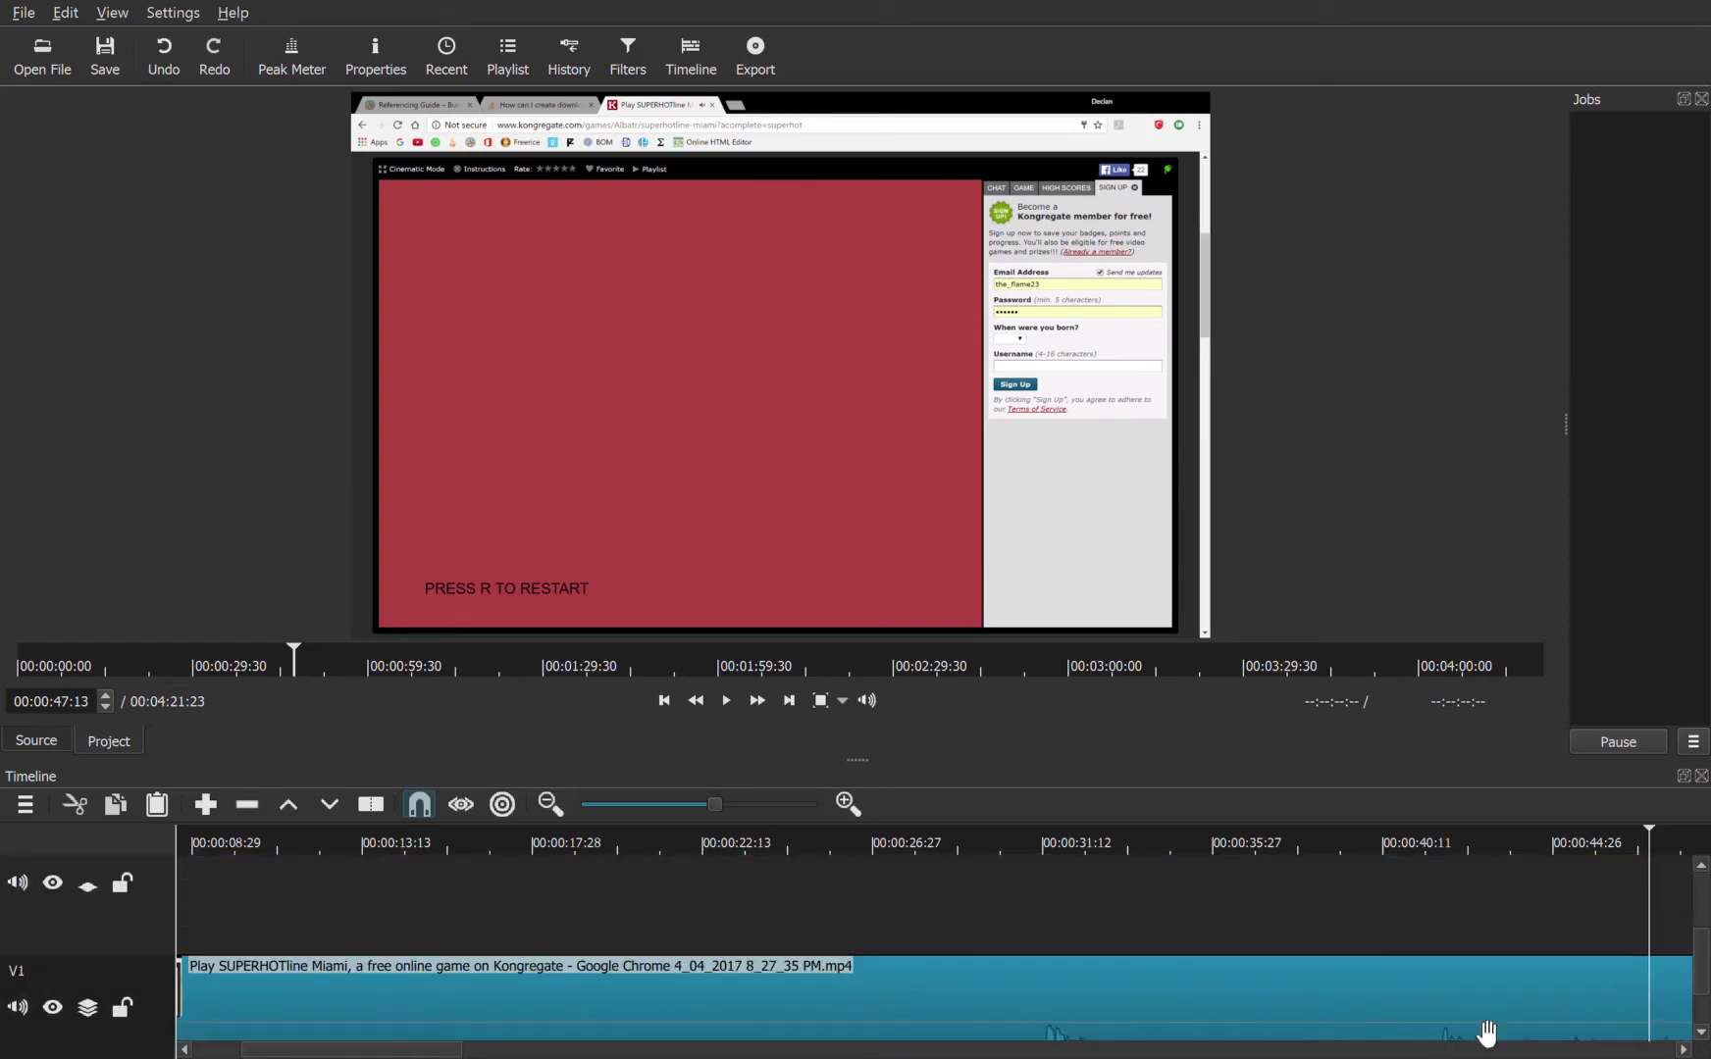
{"action": "left_click_drag", "start_coordinate": [397, 1050], "coordinate": [337, 1050]}
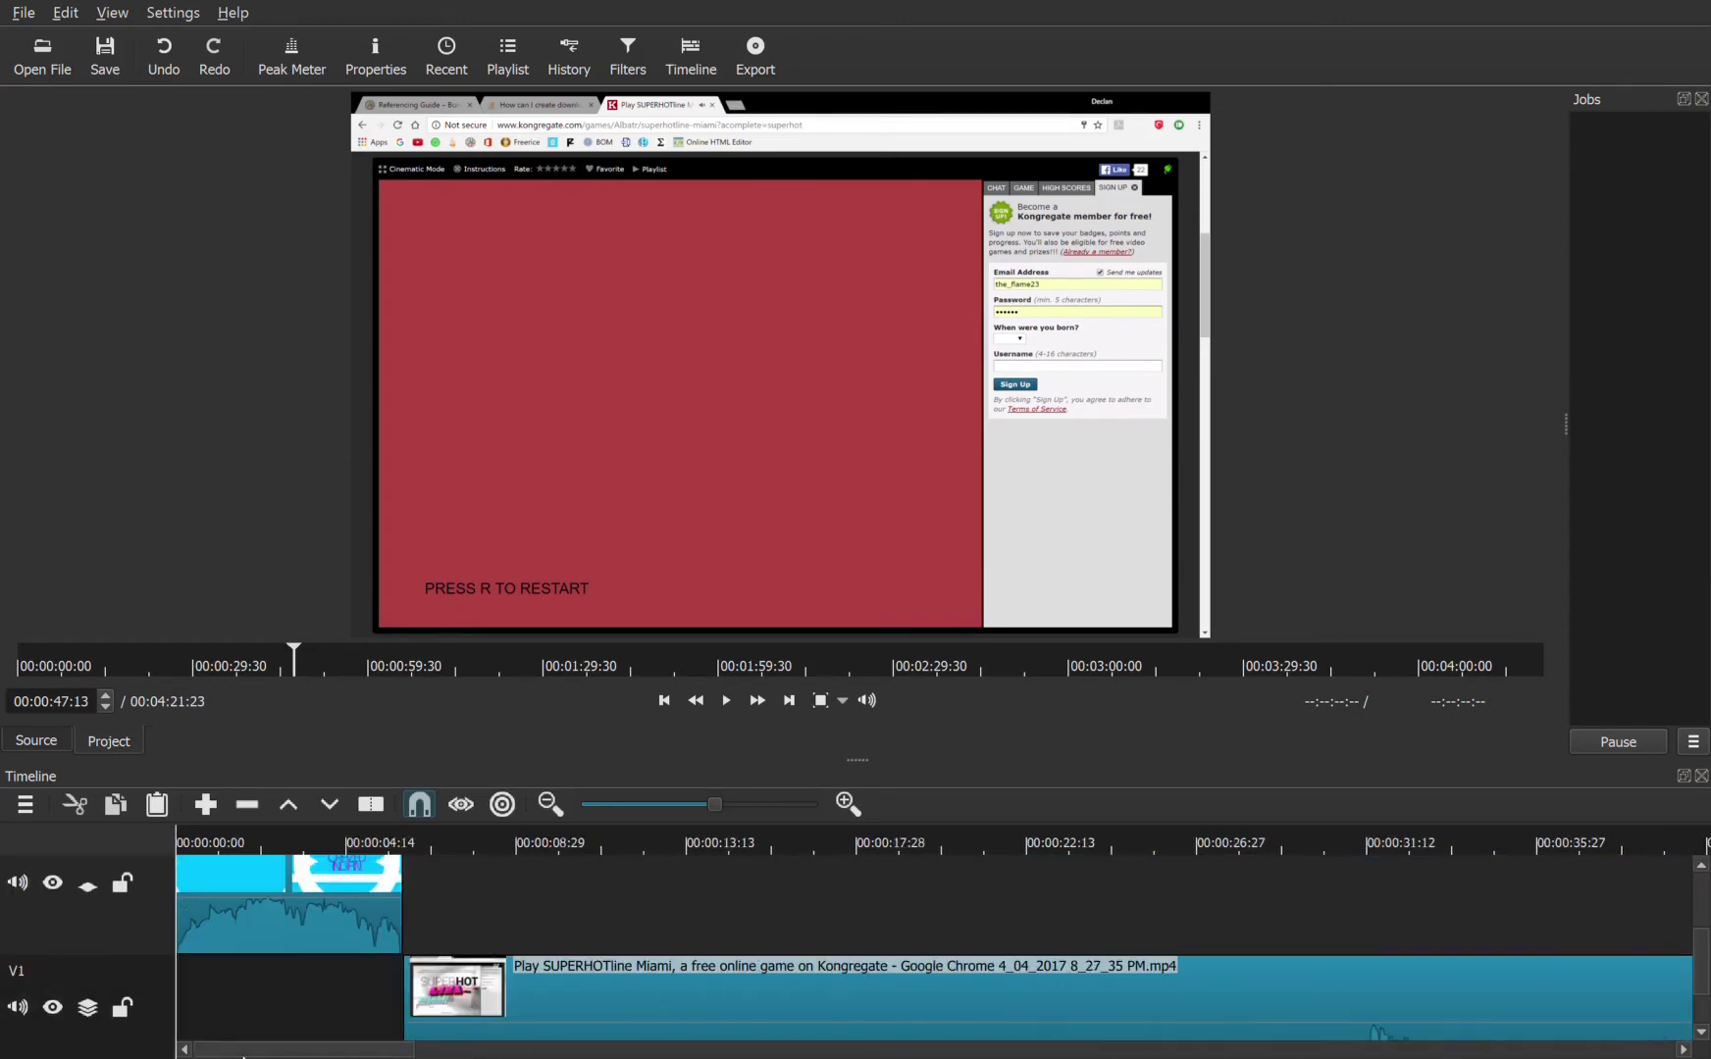
{"action": "scroll", "coordinate": [471, 948], "scroll_direction": "up", "scroll_amount": 1}
{"action": "scroll", "coordinate": [472, 948], "scroll_direction": "up", "scroll_amount": 1}
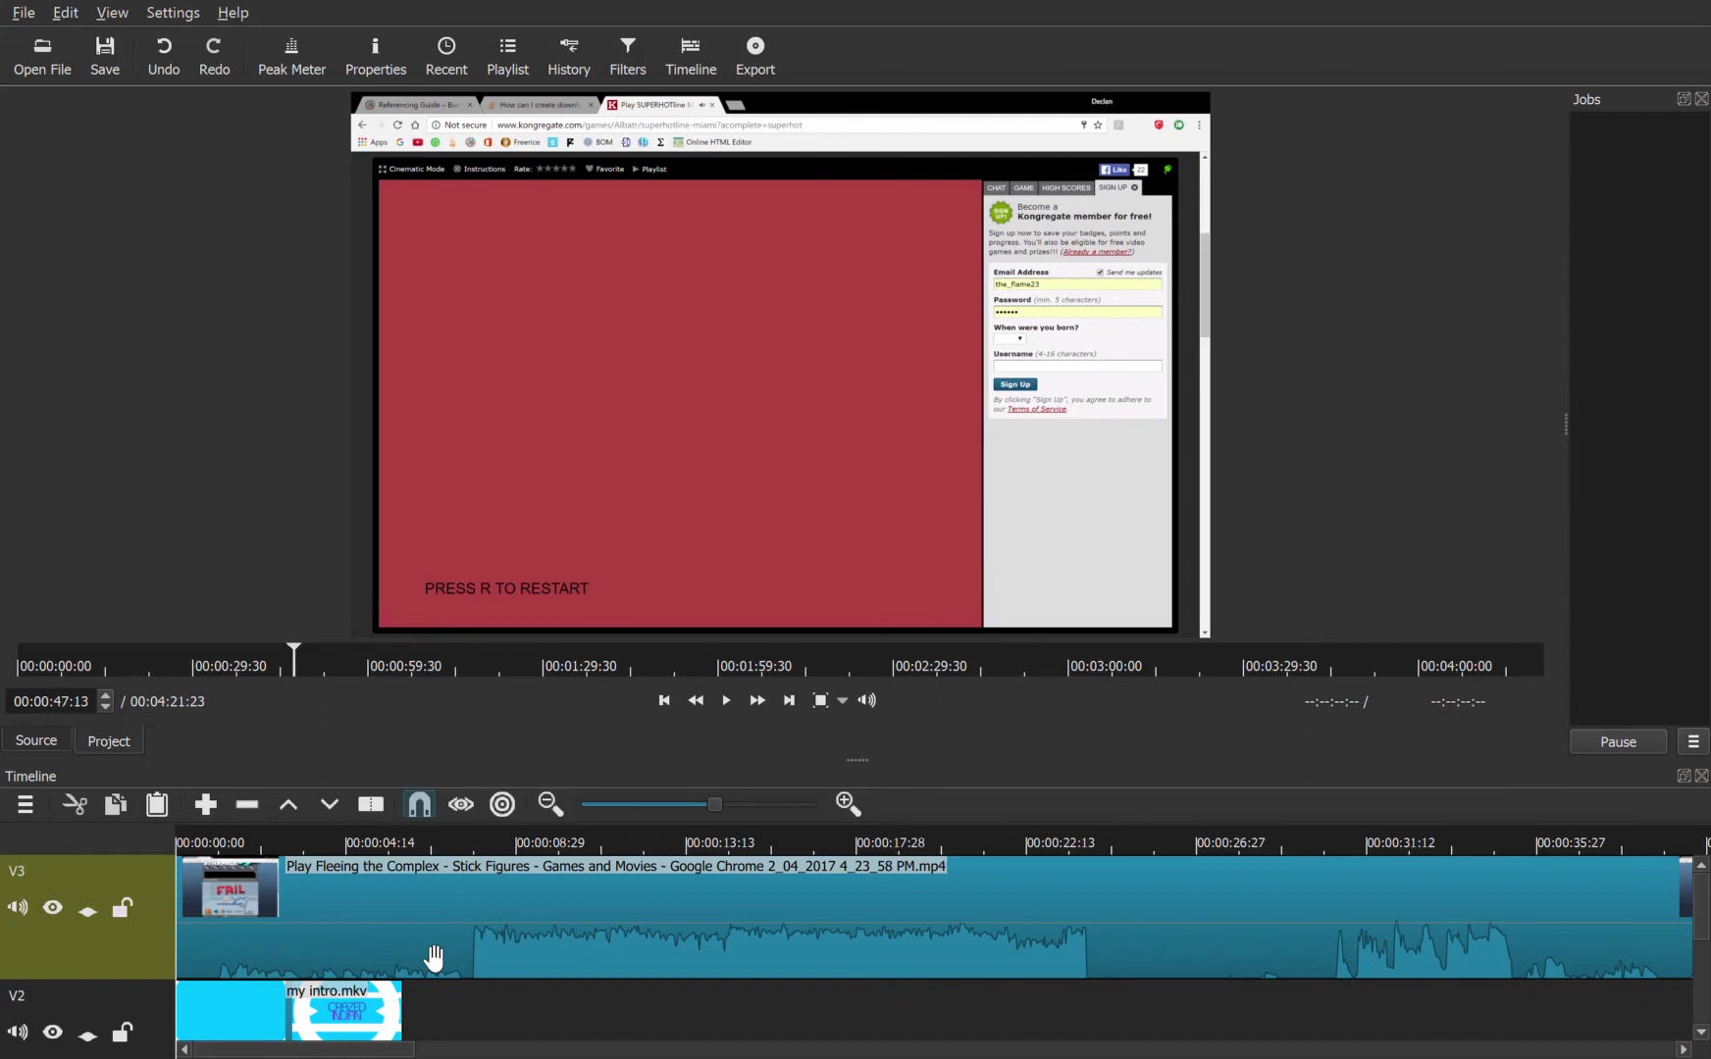
{"action": "left_click_drag", "start_coordinate": [414, 971], "coordinate": [642, 939]}
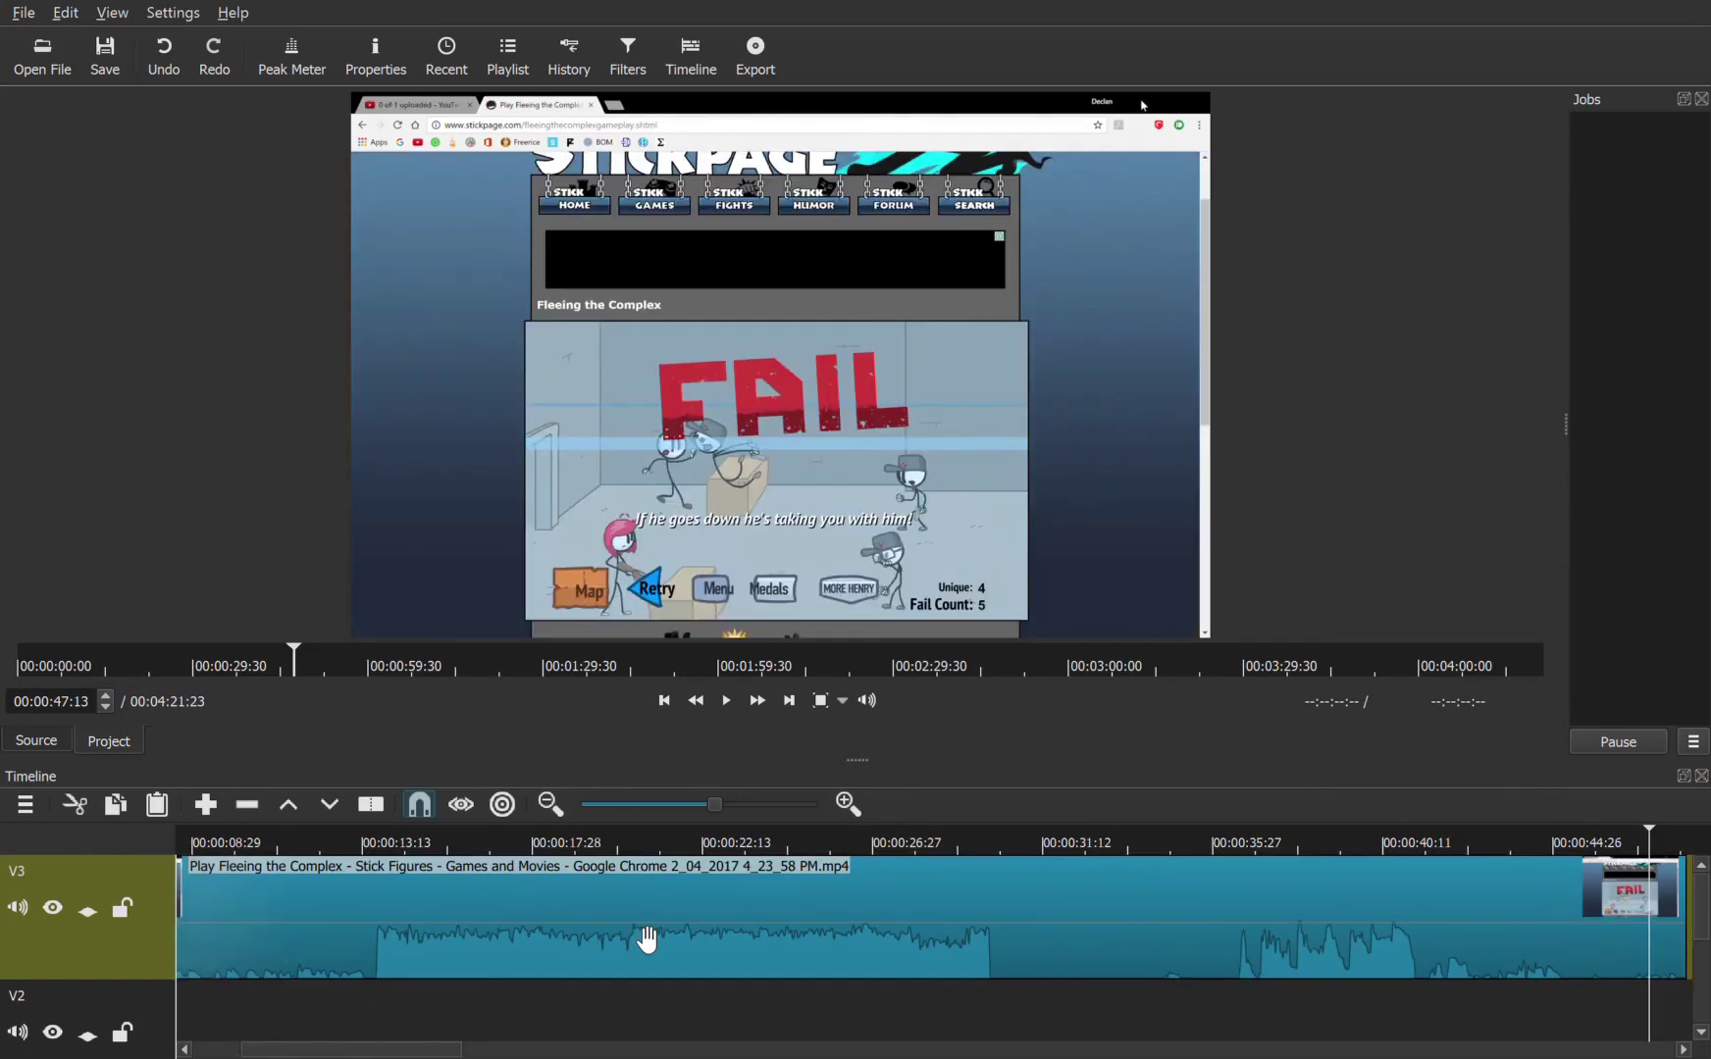
{"action": "left_click_drag", "start_coordinate": [401, 1049], "coordinate": [242, 1055]}
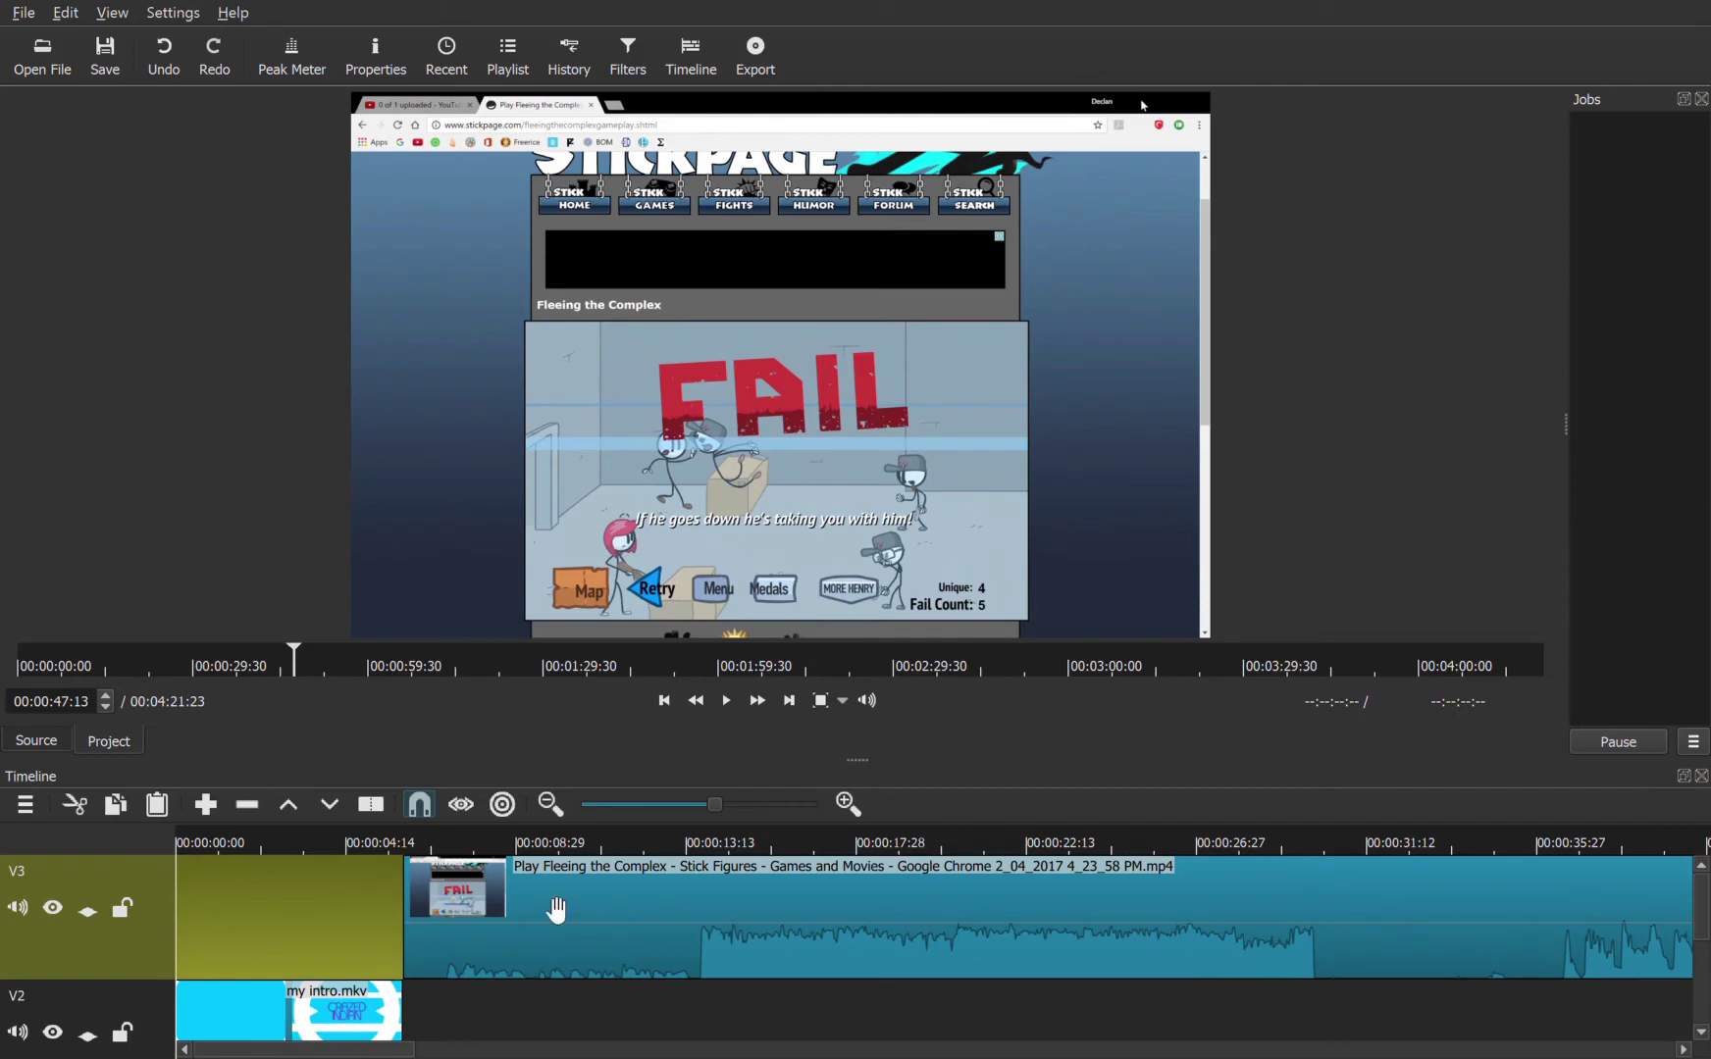
{"action": "scroll", "coordinate": [551, 997], "scroll_direction": "down", "scroll_amount": 2}
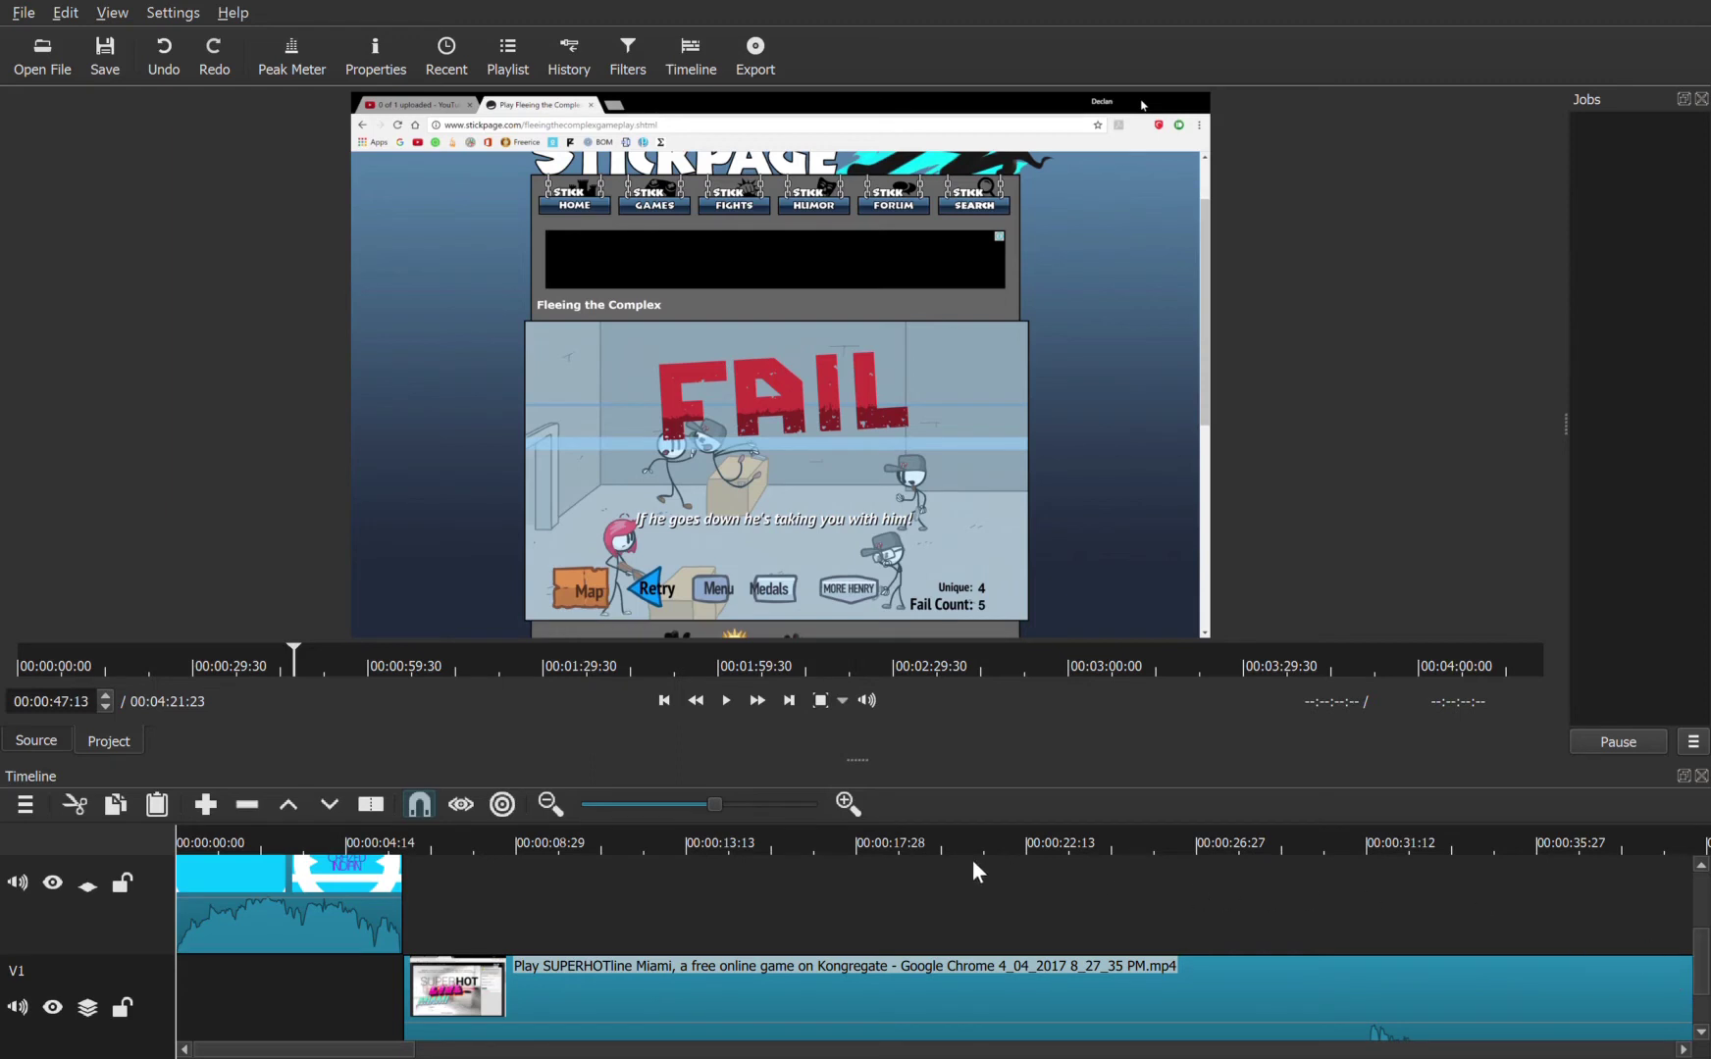
- Enlarge the timeline panel to show V3, V2 and V1, and rewind the playhead to 00:00:00
{"action": "left_click_drag", "start_coordinate": [874, 764], "coordinate": [908, 655]}
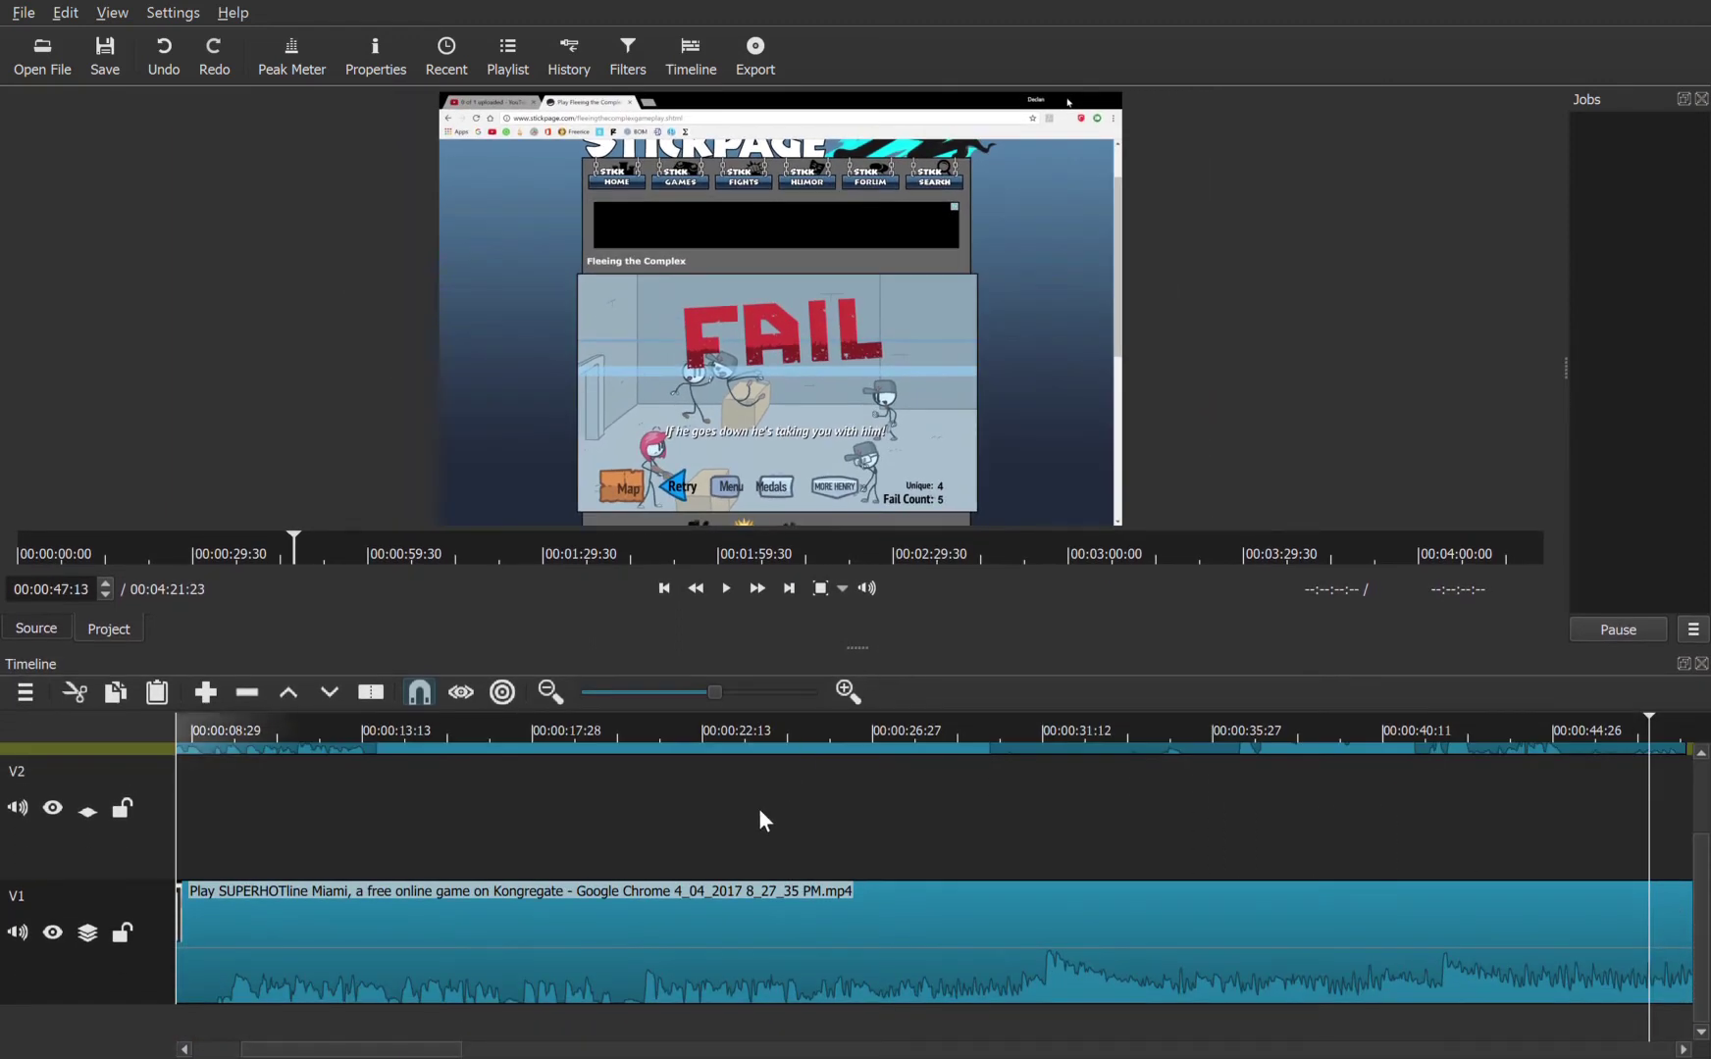
{"action": "scroll", "coordinate": [758, 819], "scroll_direction": "up", "scroll_amount": 2}
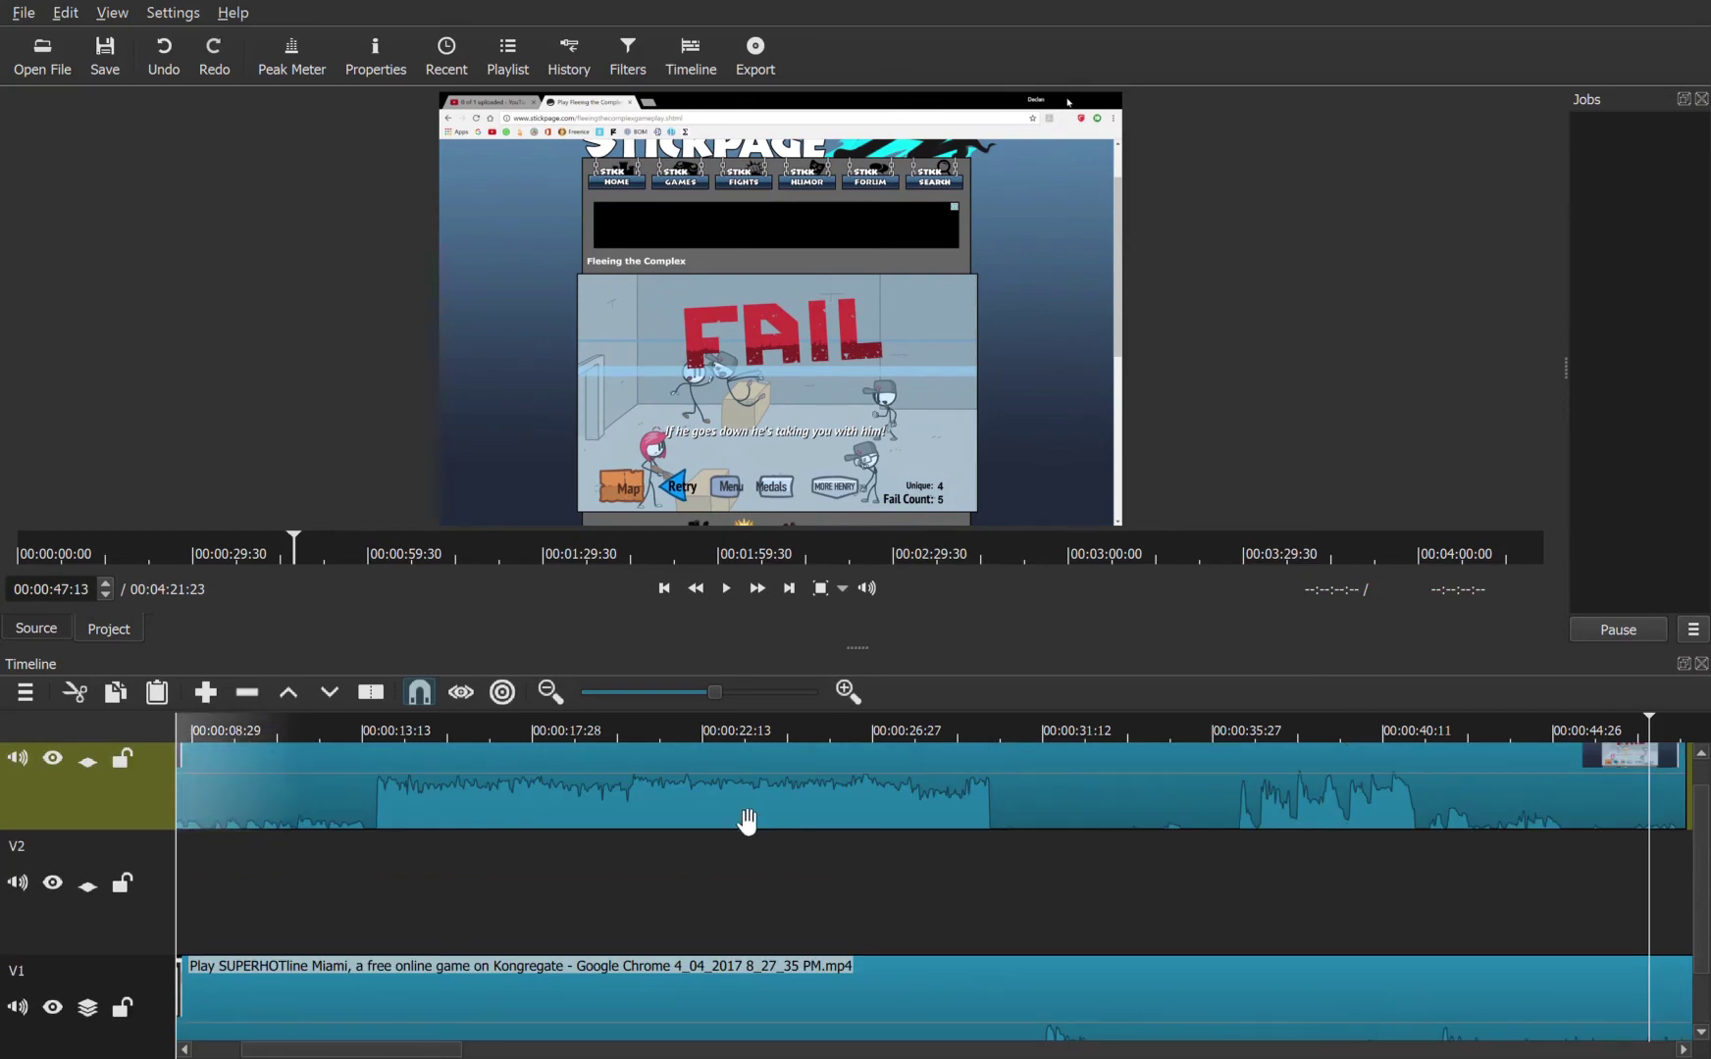
{"action": "scroll", "coordinate": [709, 833], "scroll_direction": "up", "scroll_amount": 1}
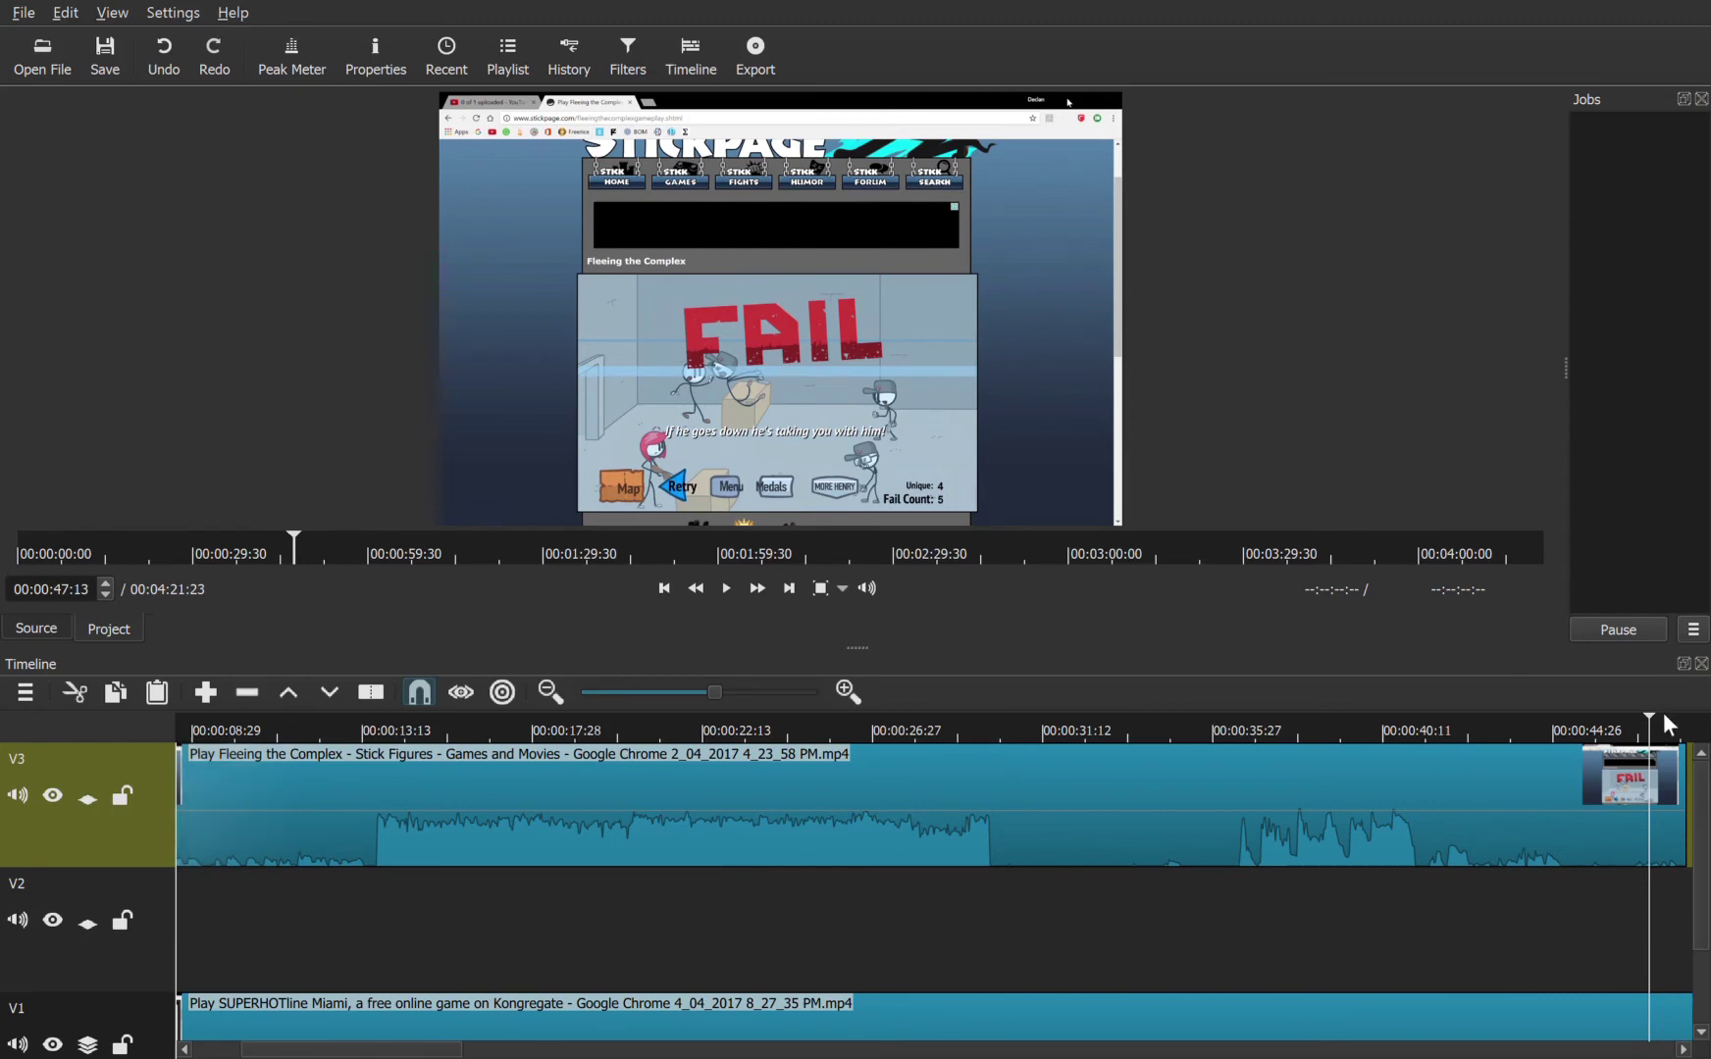
{"action": "left_click_drag", "start_coordinate": [1666, 723], "coordinate": [199, 720]}
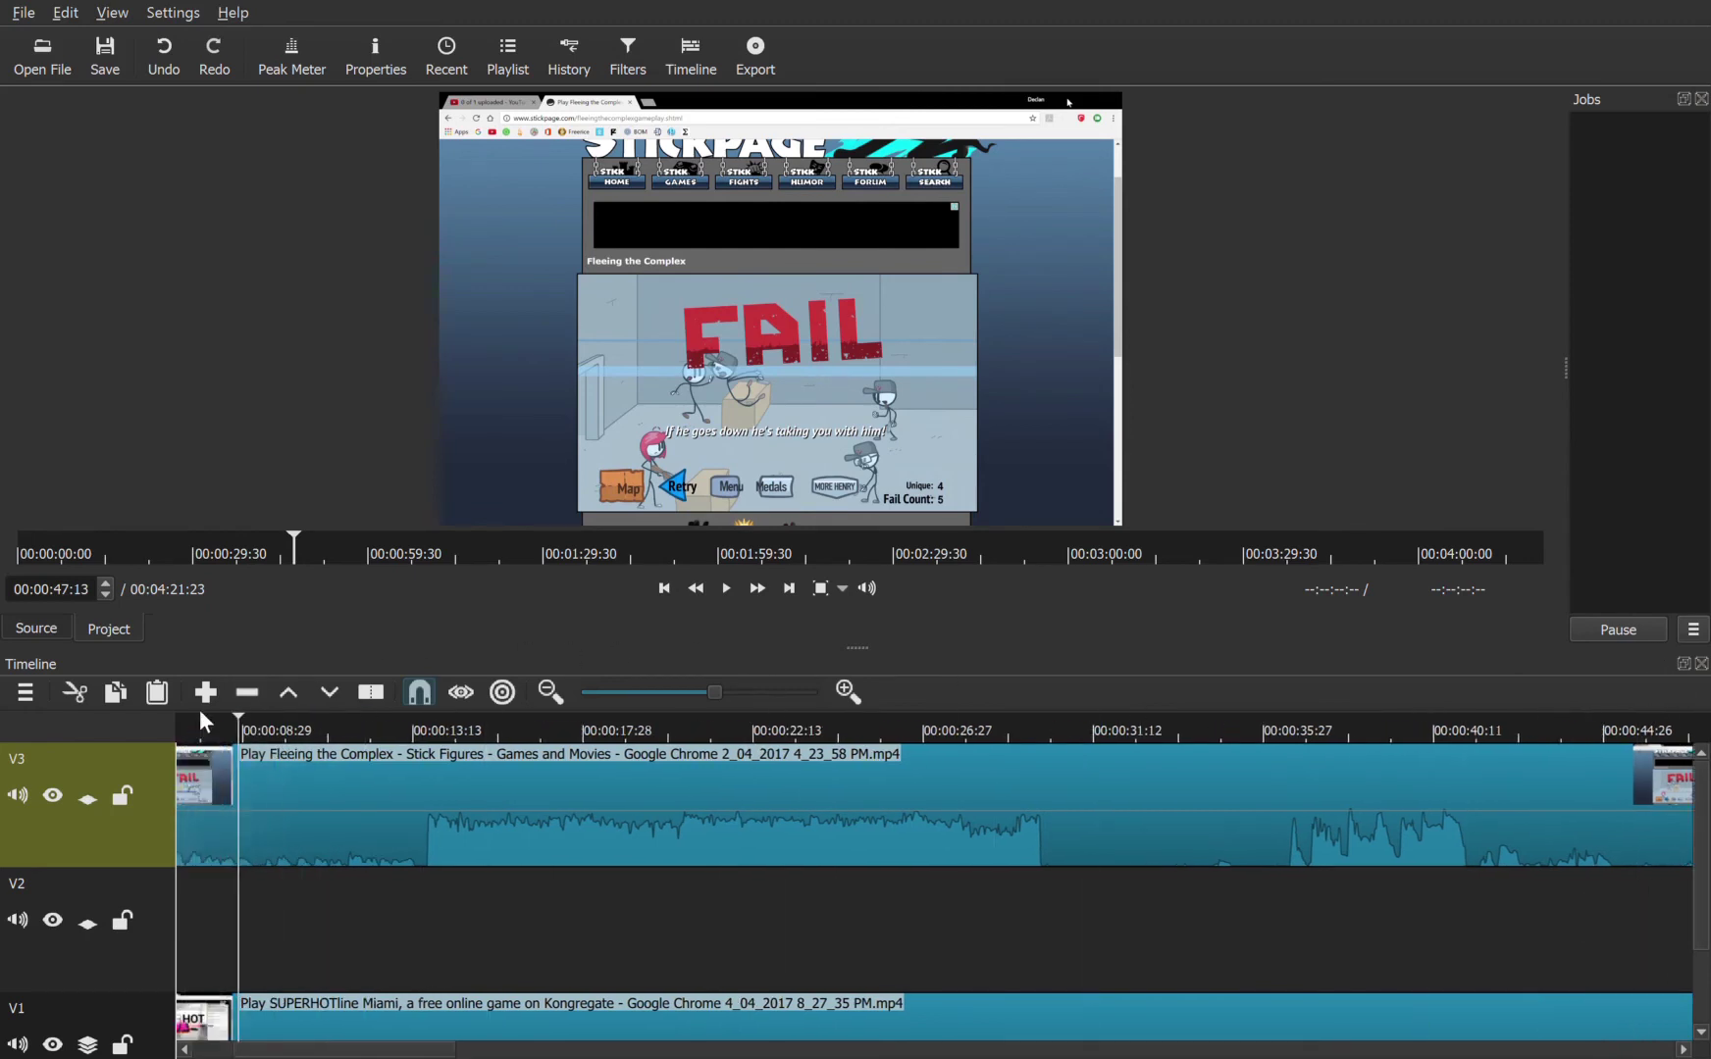
{"action": "left_click_drag", "start_coordinate": [199, 710], "coordinate": [167, 724]}
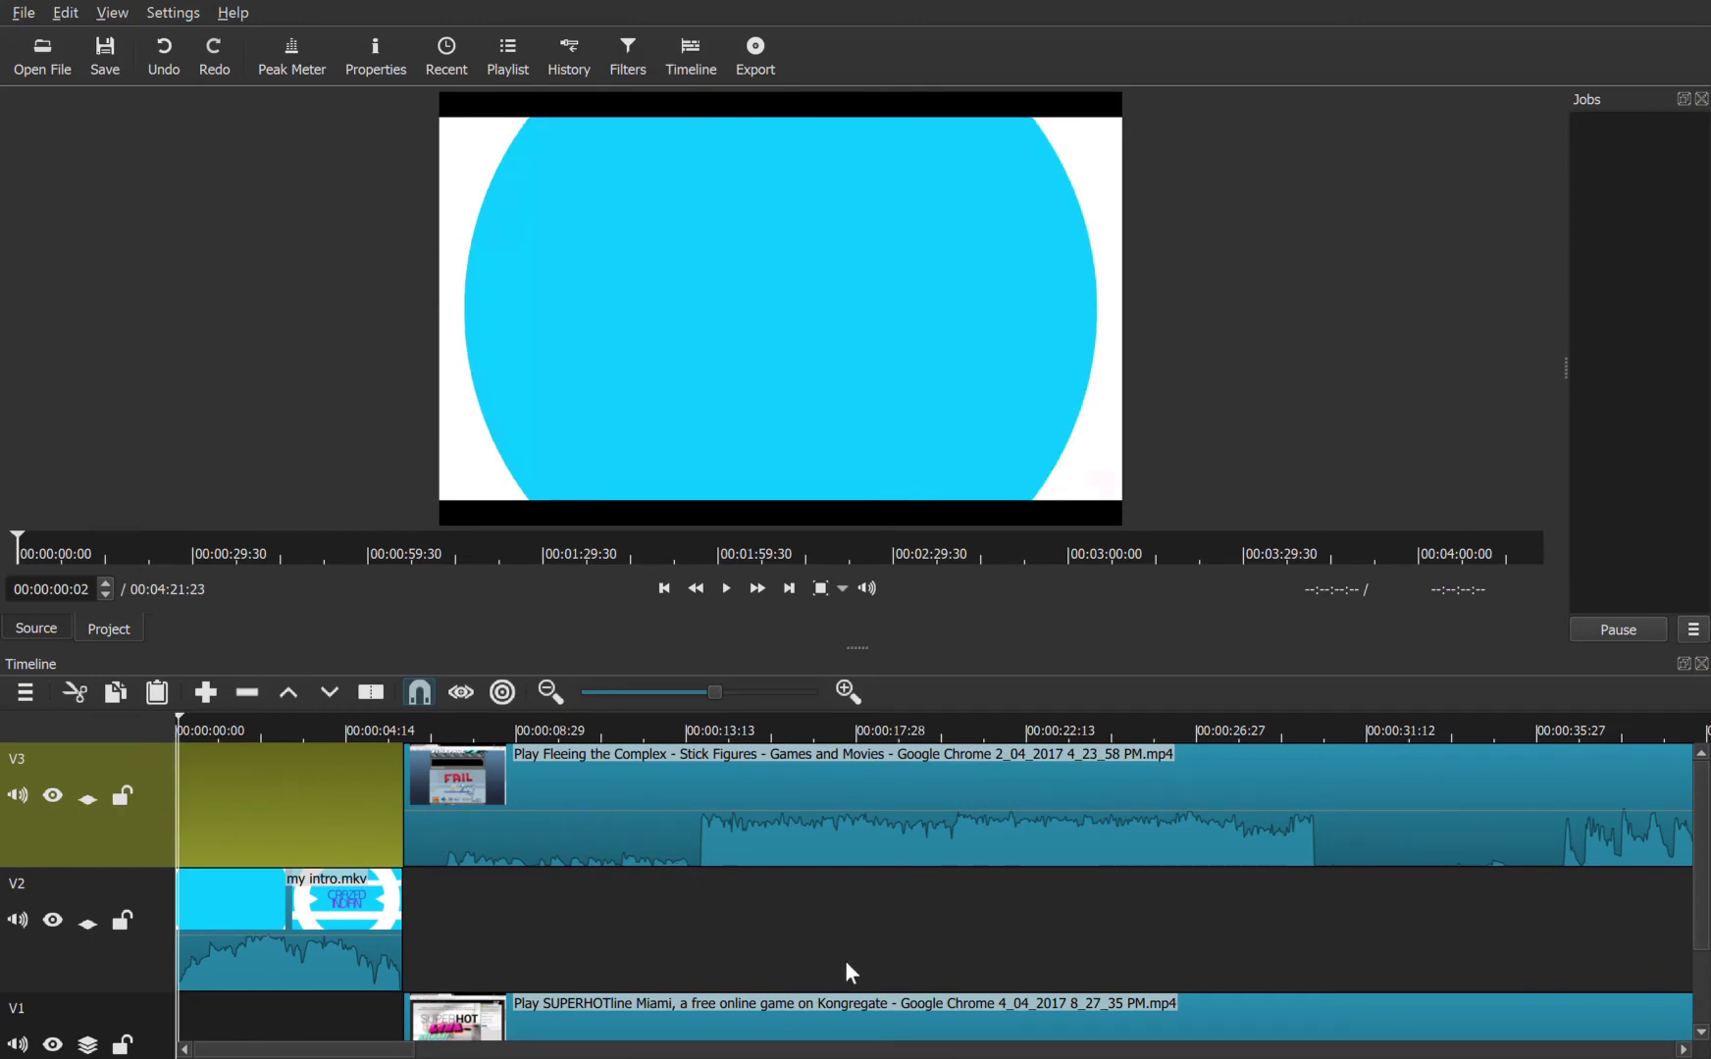
- Add a Size and Position filter to track V3 and drag the facecam toward the top-right
{"action": "left_click", "coordinate": [81, 823]}
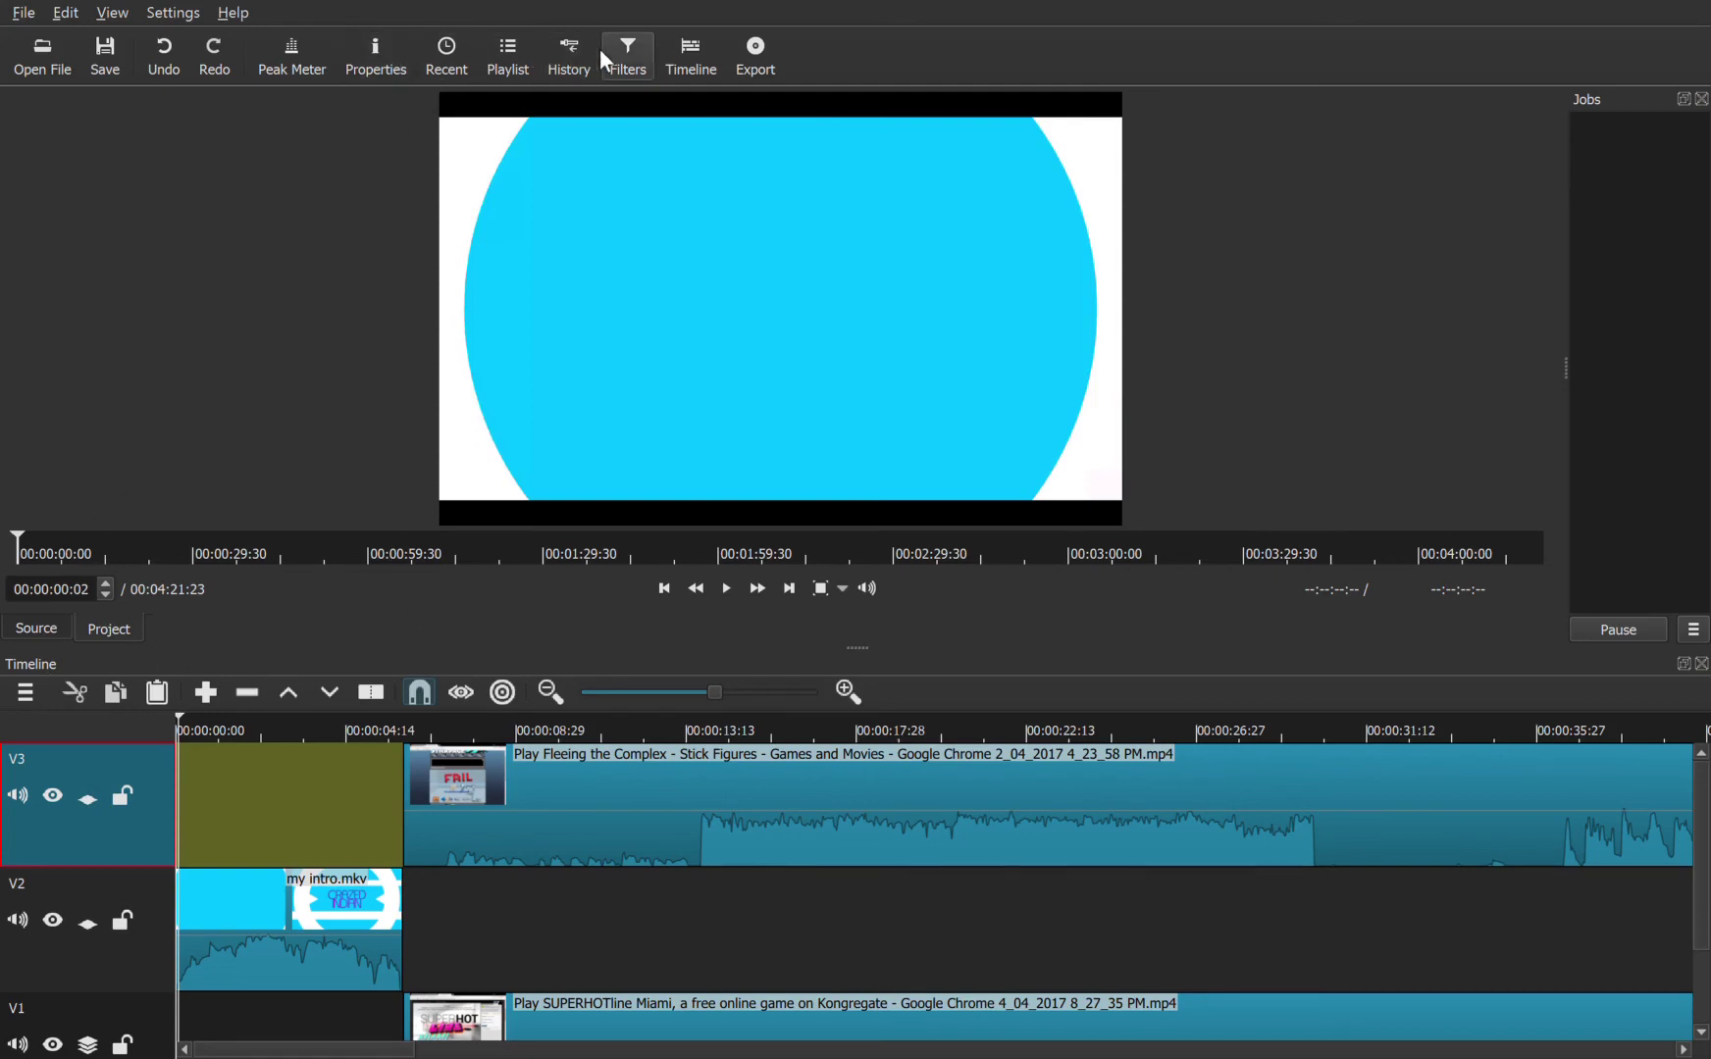
{"action": "left_click", "coordinate": [640, 54]}
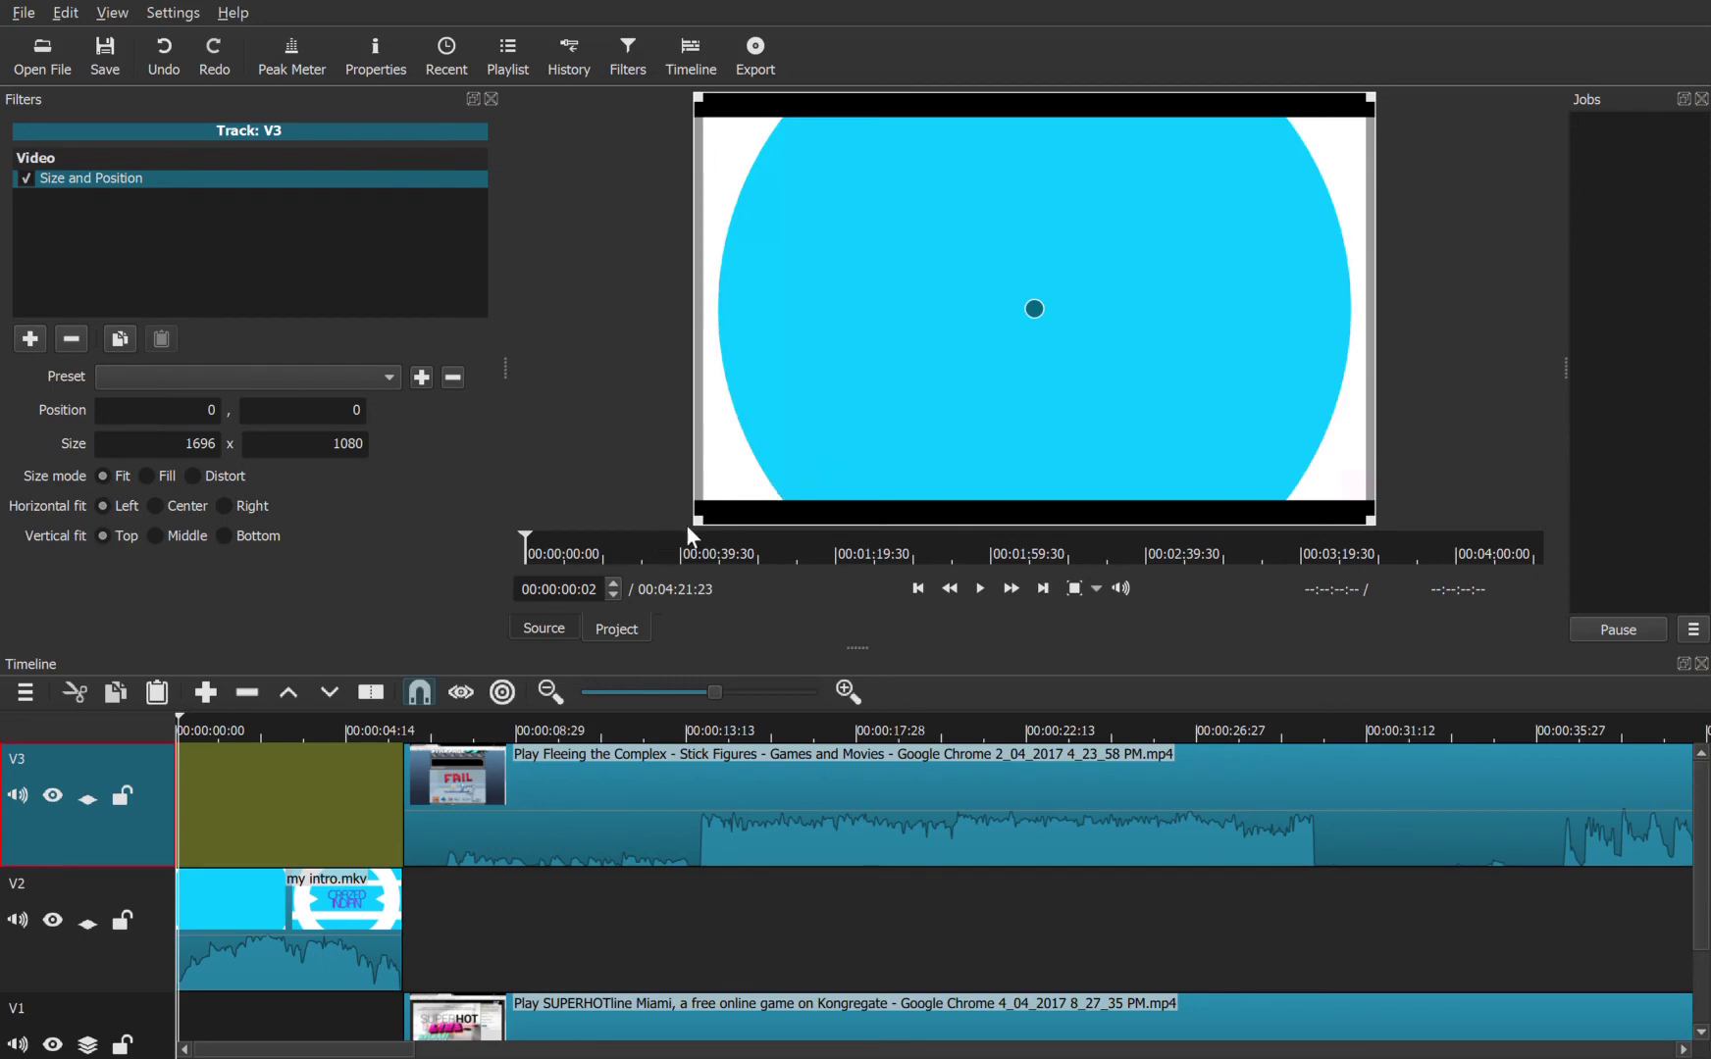
{"action": "mouse_move", "coordinate": [708, 532]}
{"action": "left_mouse_down"}
{"action": "mouse_move", "coordinate": [1005, 211]}
{"action": "mouse_move", "coordinate": [1162, 204]}
{"action": "left_mouse_up"}
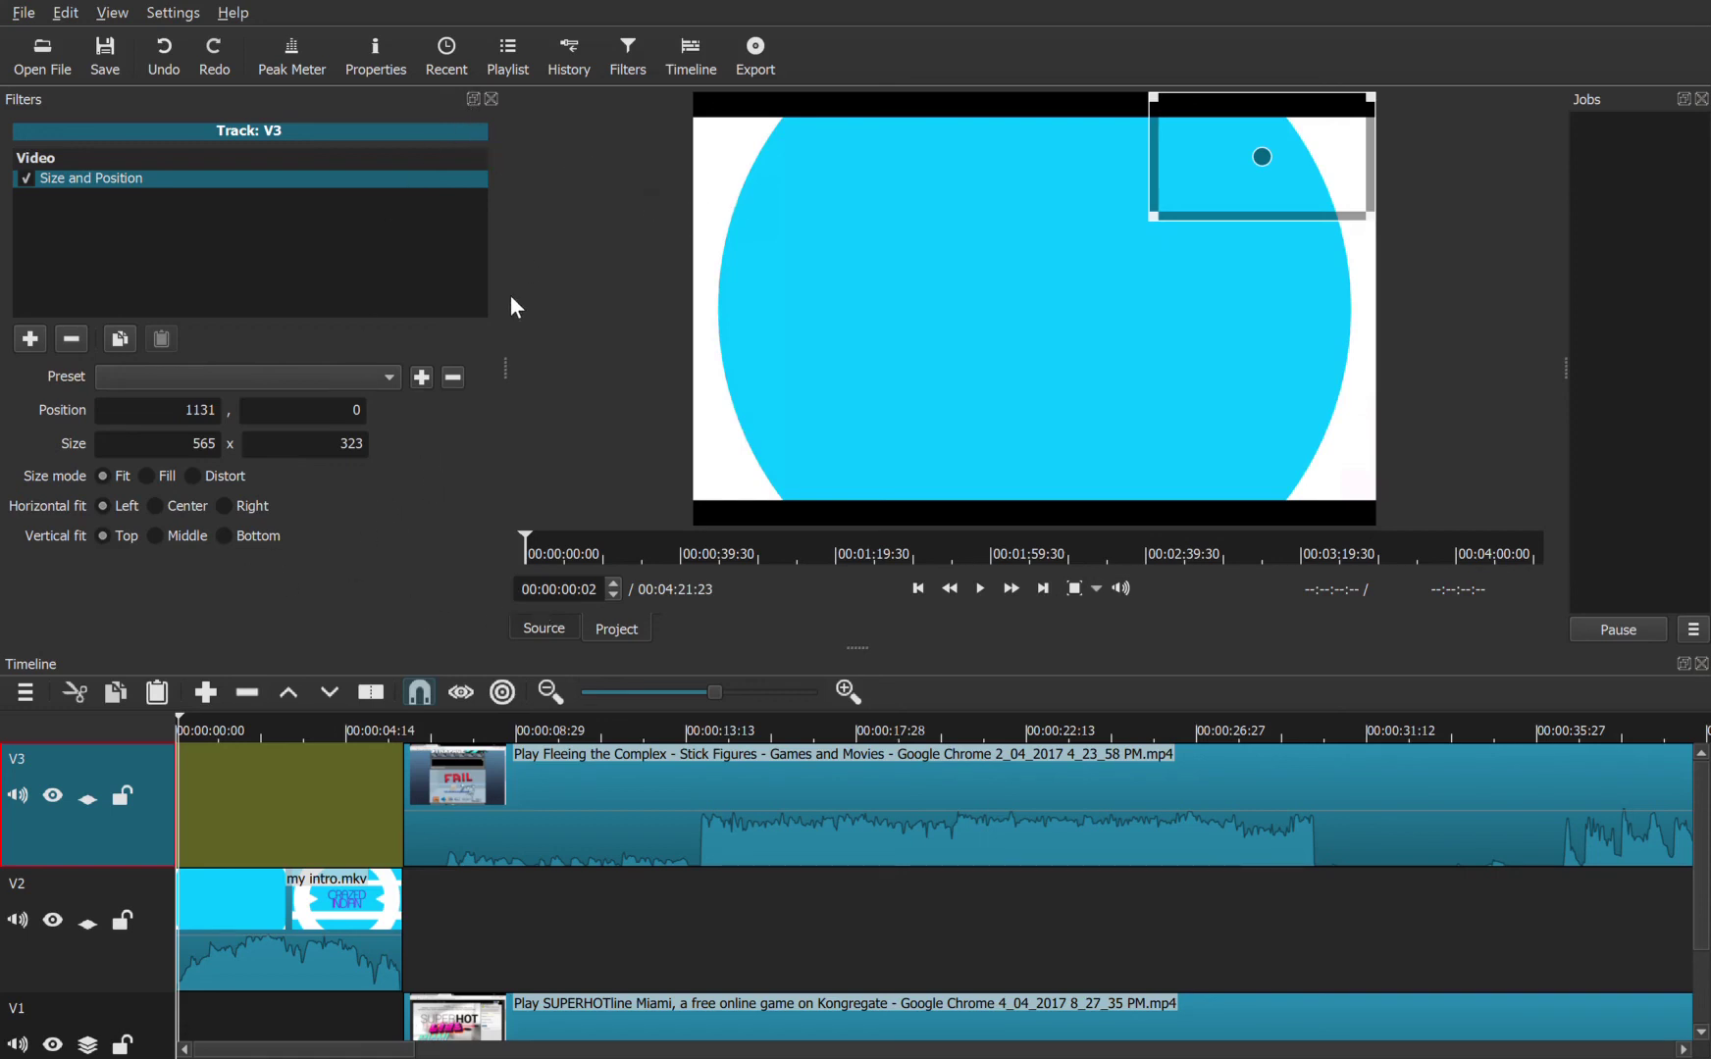
- Preview about nine seconds into the gameplay to check the top-right overlay, then pause
{"action": "left_click", "coordinate": [978, 590]}
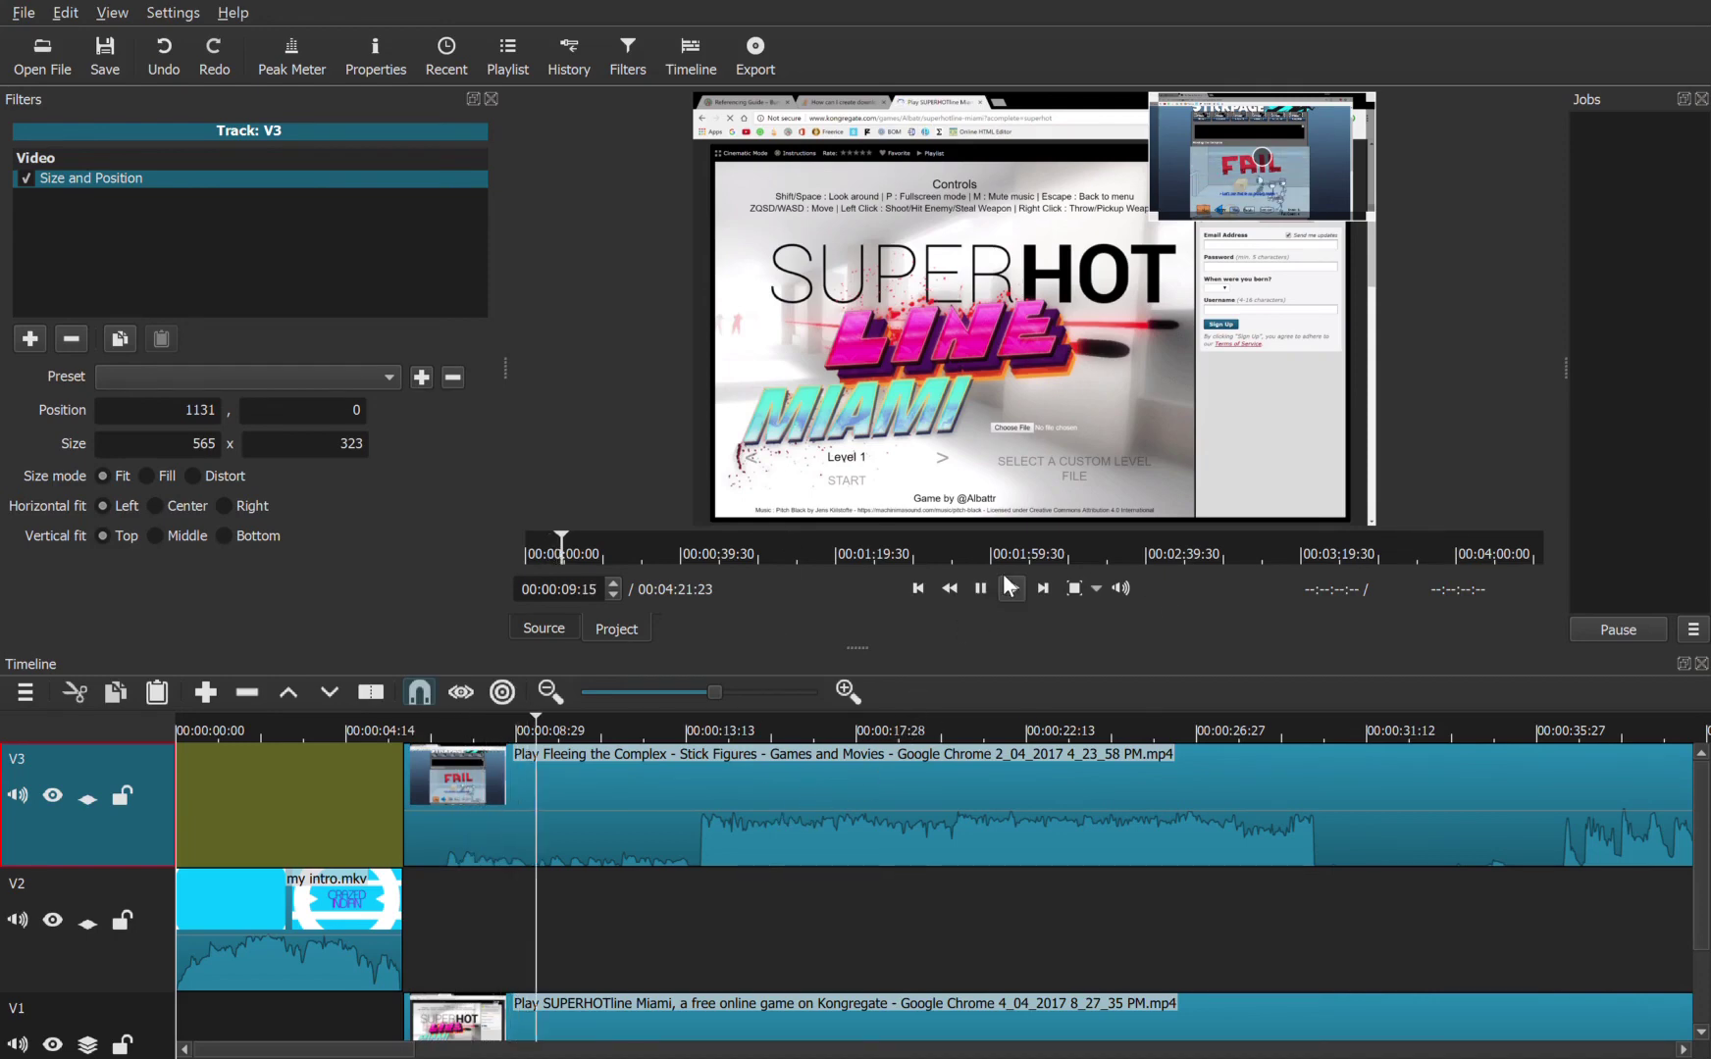
{"action": "left_click", "coordinate": [980, 590]}
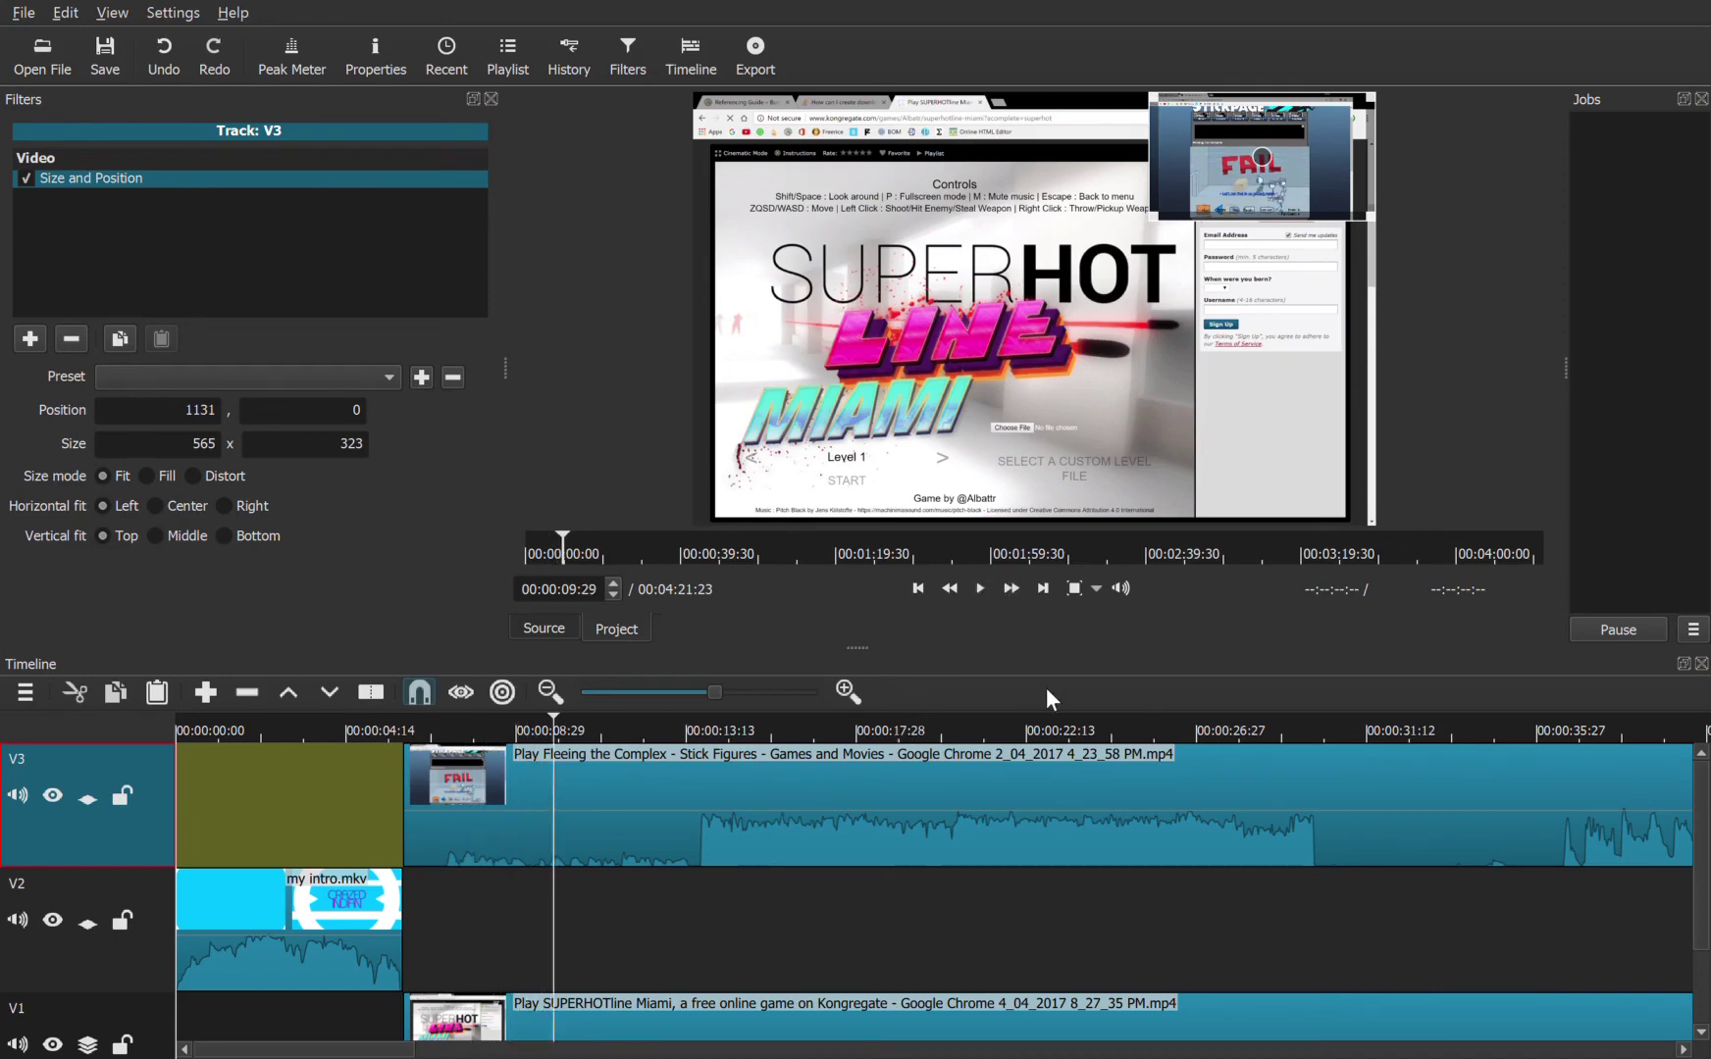